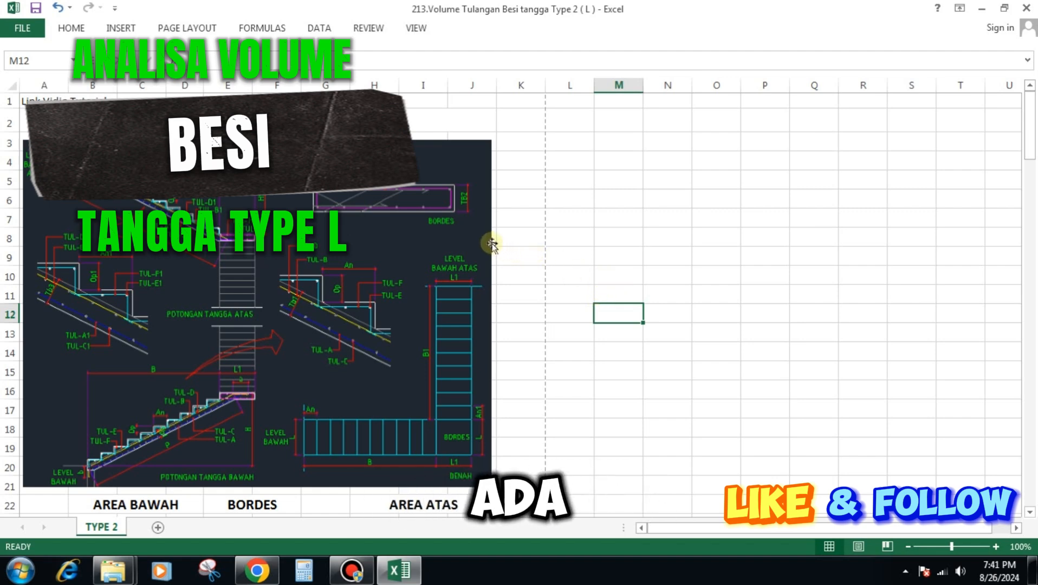
scroll(492, 245, "down", 1)
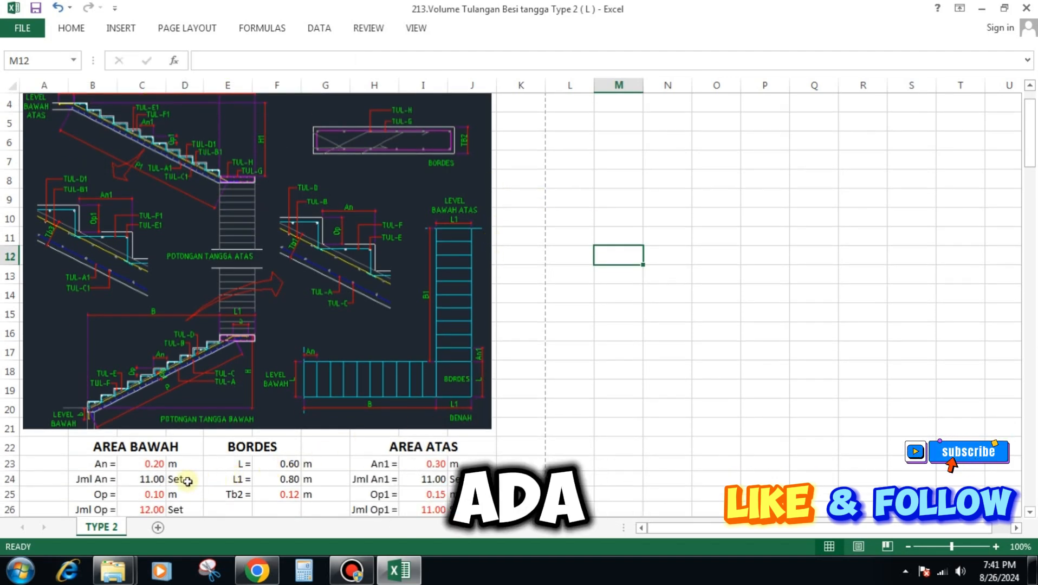
left_click(153, 479)
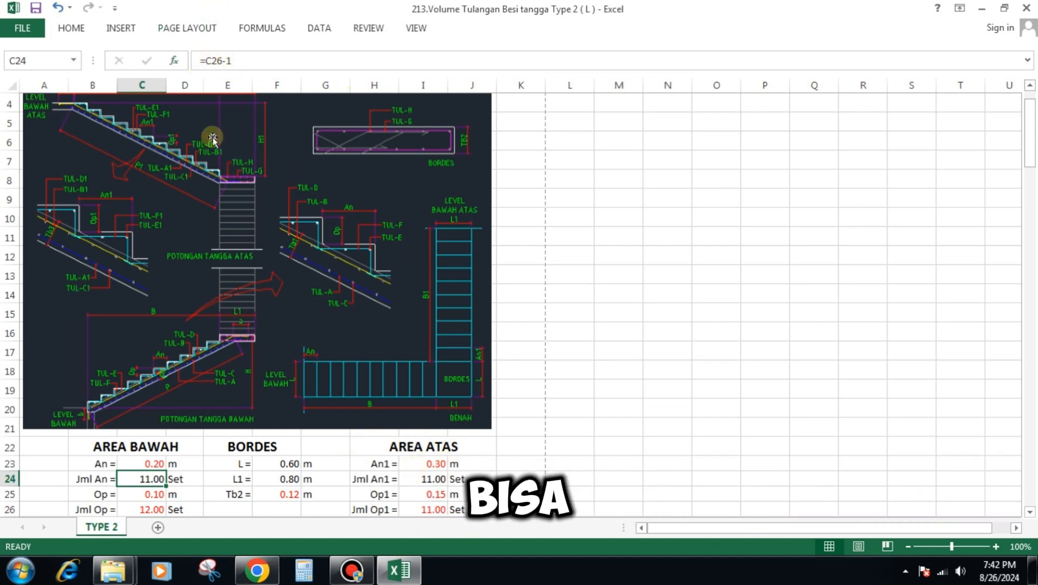
scroll(585, 256, "up", 1)
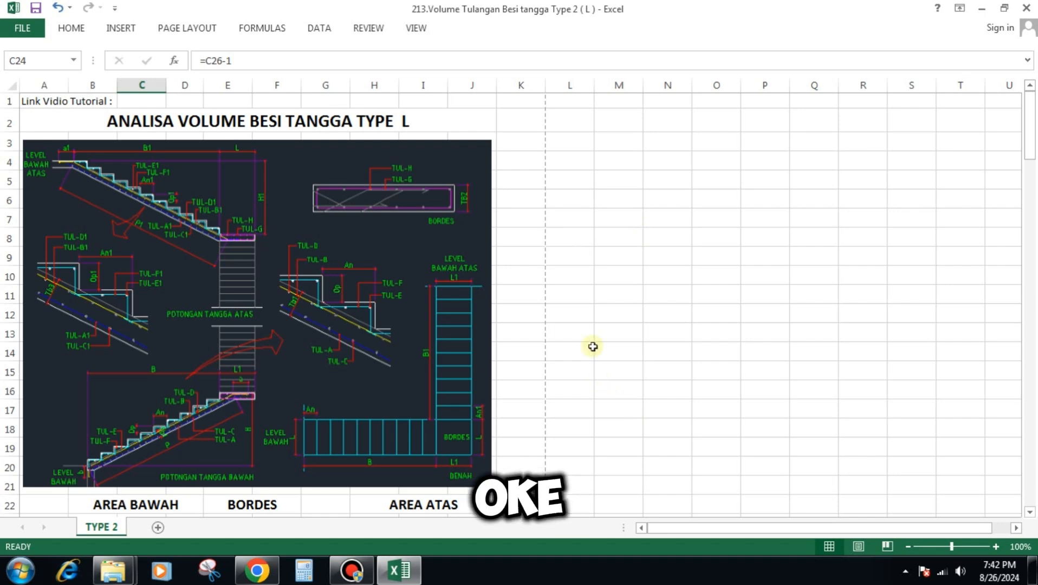
left_click(168, 122)
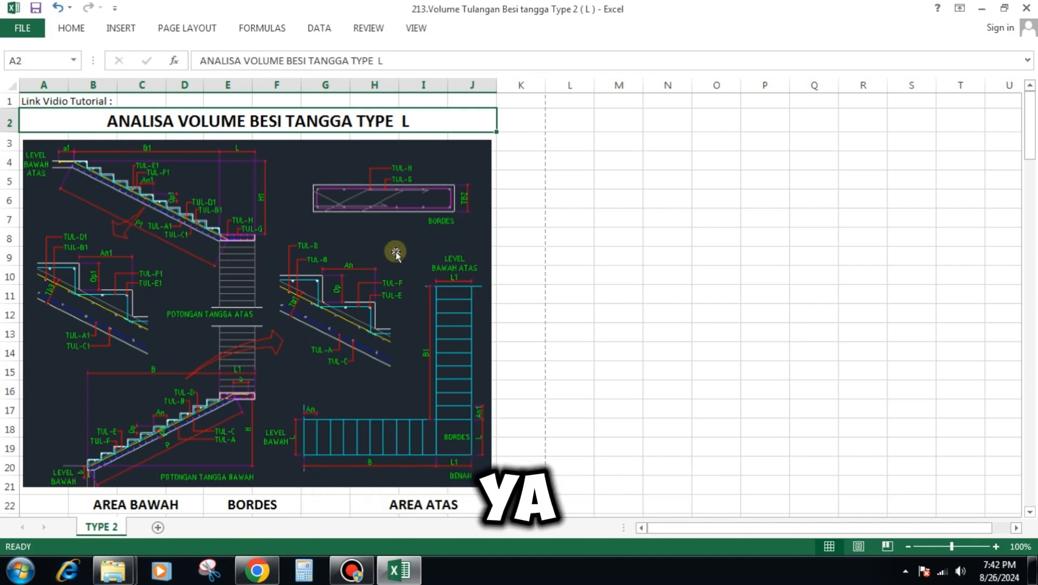
Step: Set the tread width An of the lower stair area (AREA BAWAH) to 0.3 m
scroll(396, 253, "down", 3)
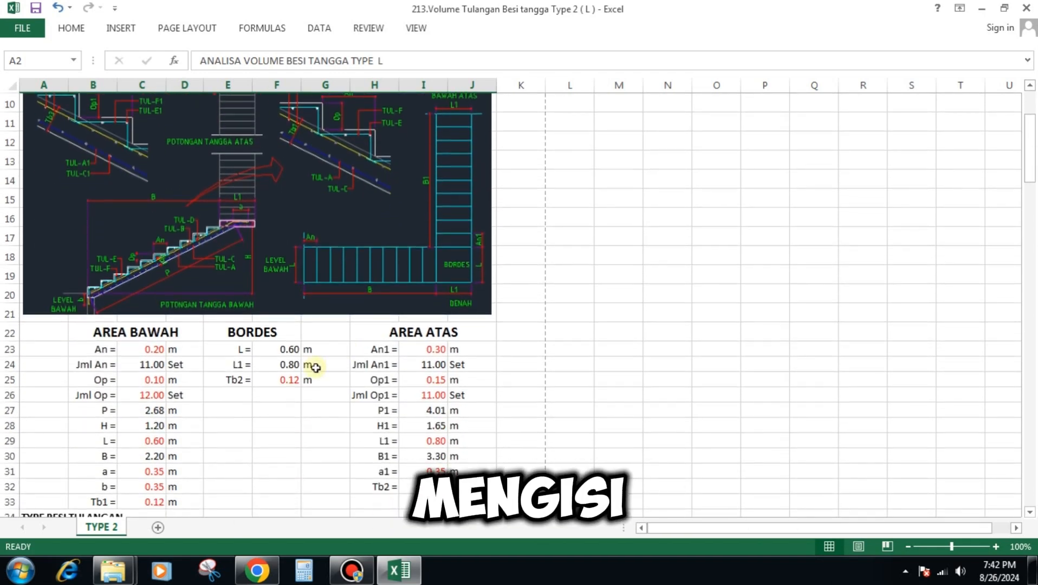
left_click(156, 349)
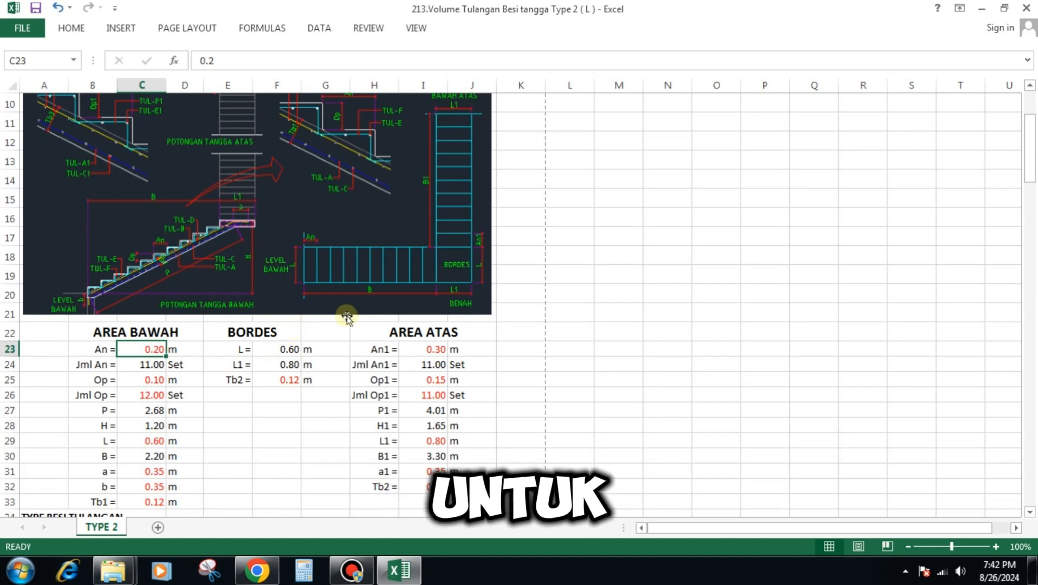
type("0.3")
key("Return")
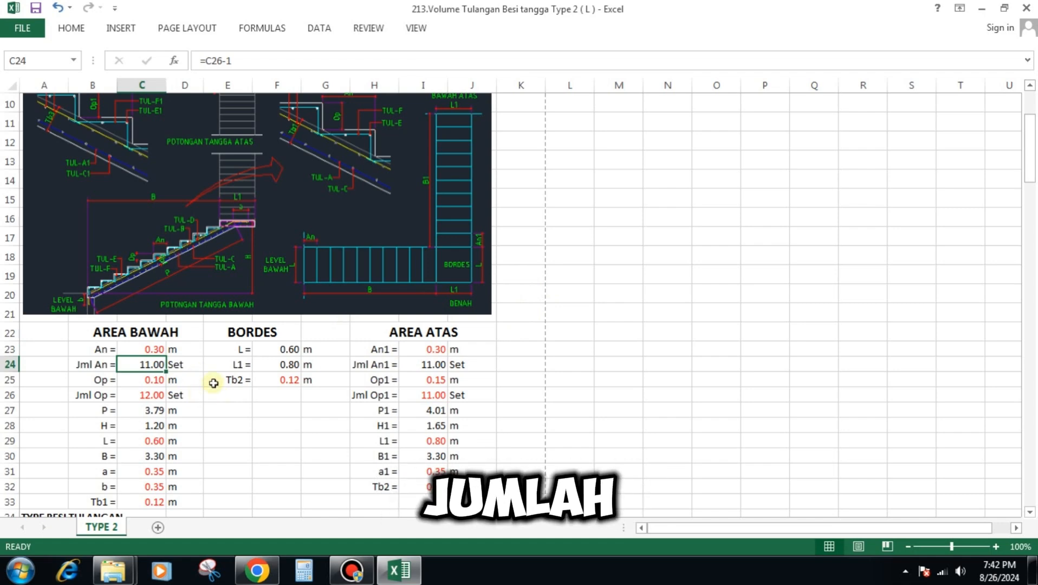
Step: Set the riser height Op of the lower stair area to 0.175 m and its riser count Jml Op to 10
left_click(155, 382)
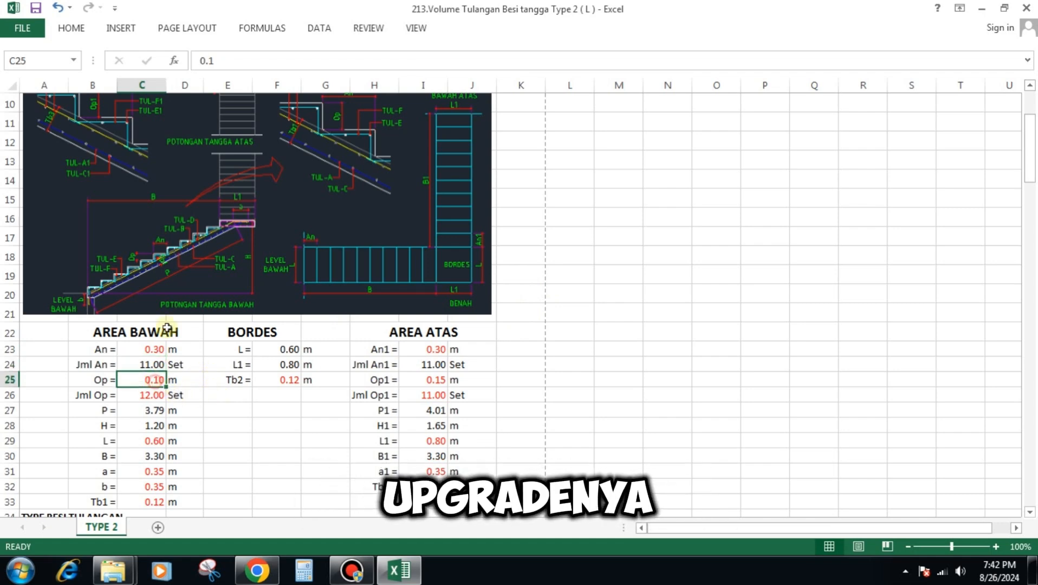
type("0.")
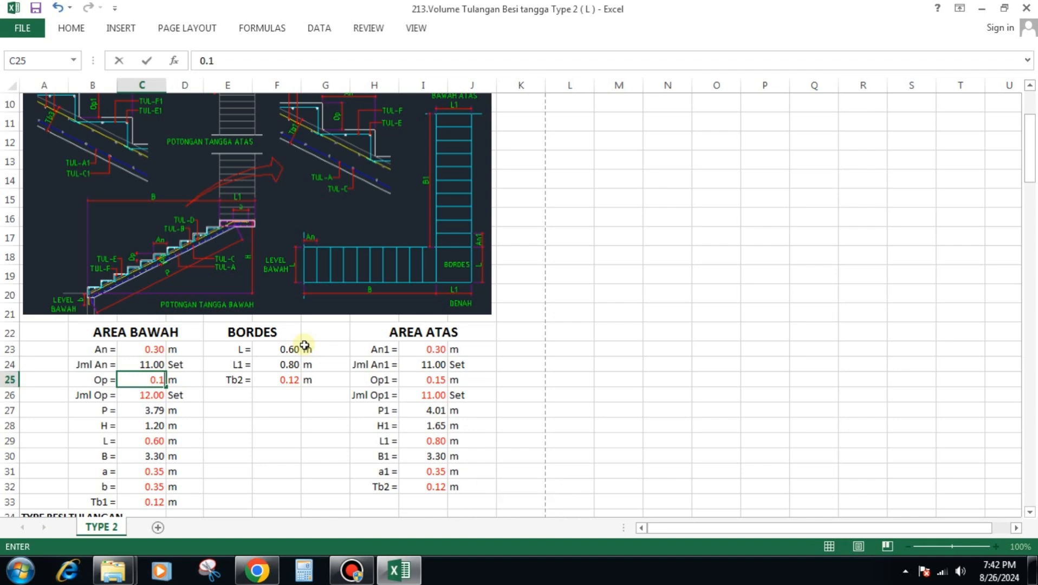
type("175")
key("Return")
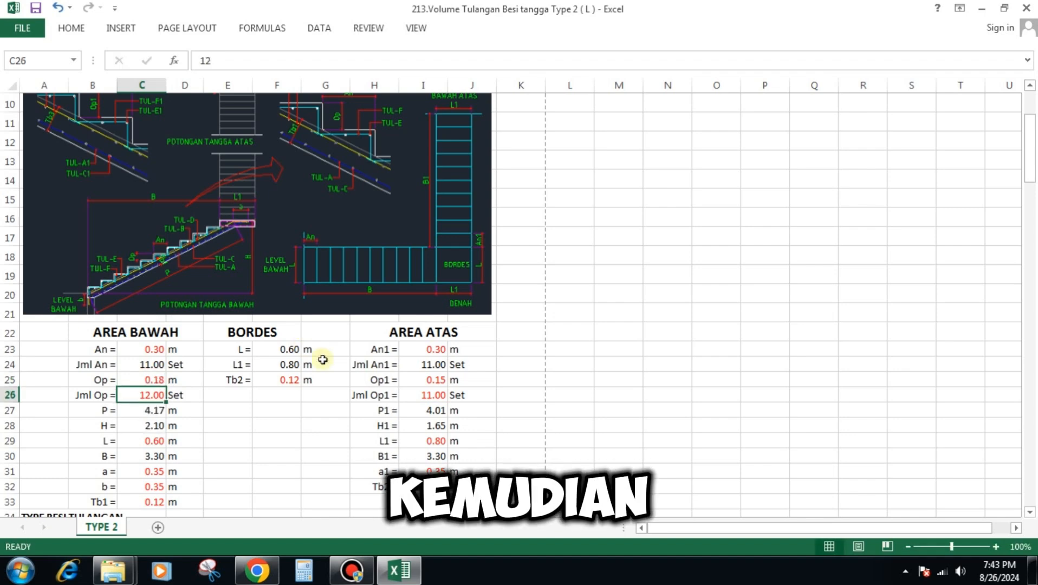
type("10")
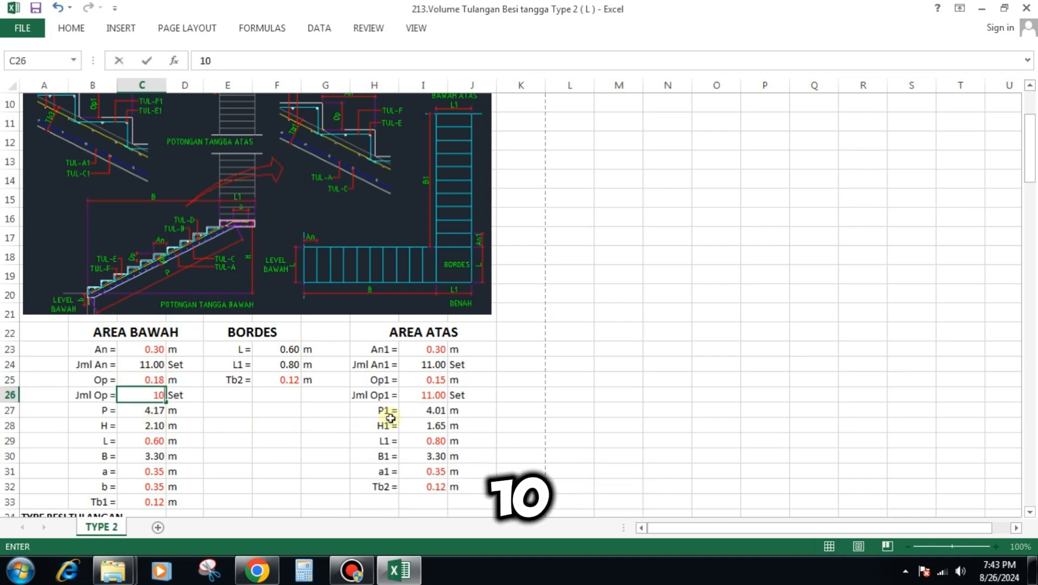
key("Return")
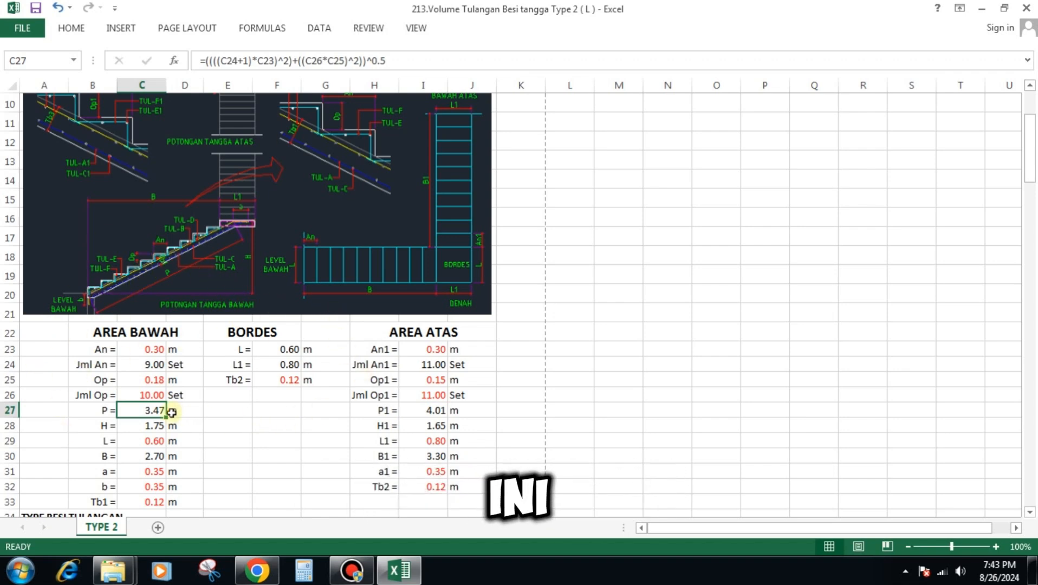
Step: Set the stair width L of the lower stair area to 0.9 m
left_click(151, 425)
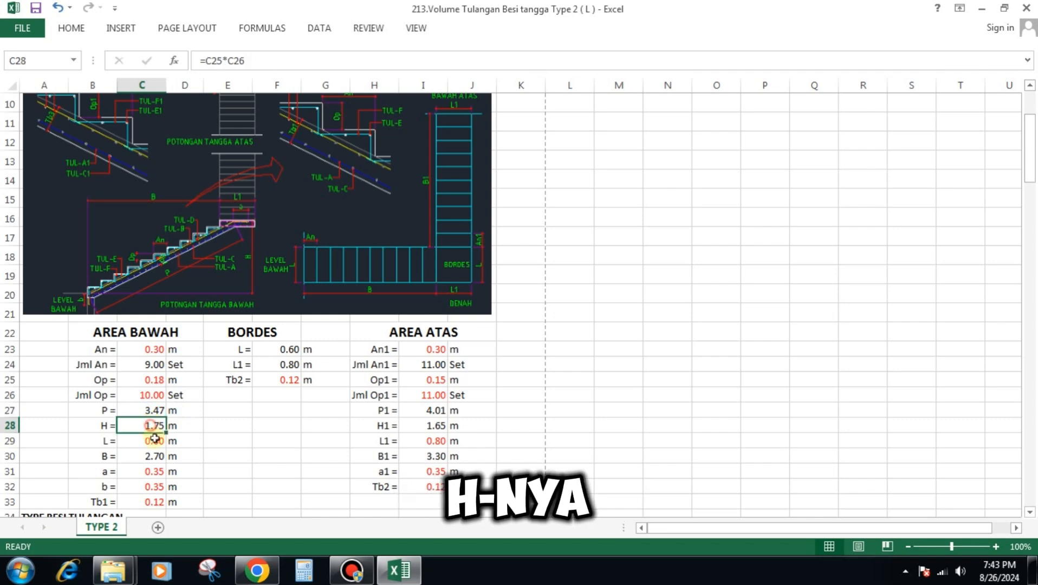
left_click(152, 439)
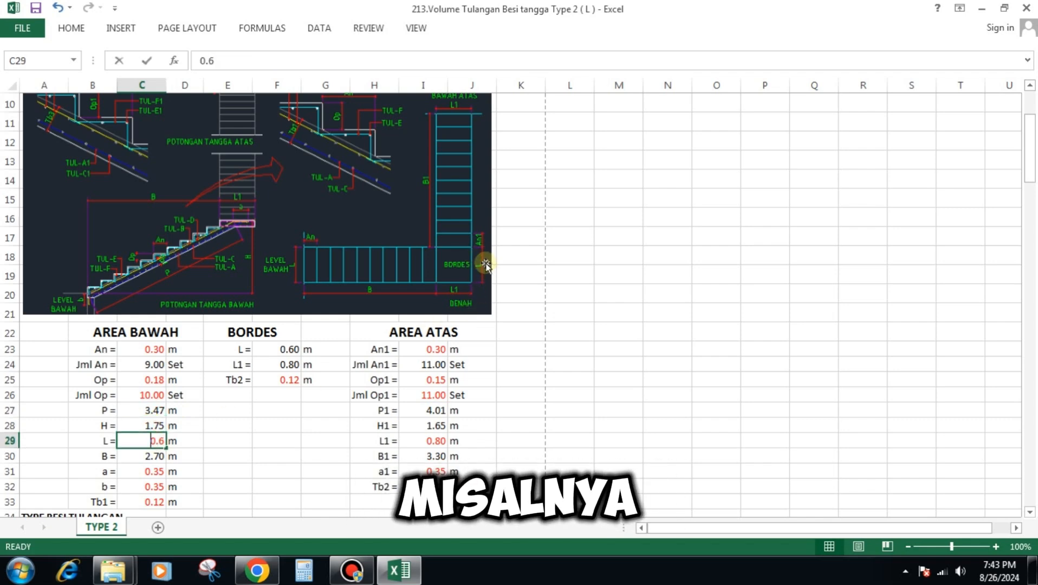
type("0.9")
key("Return")
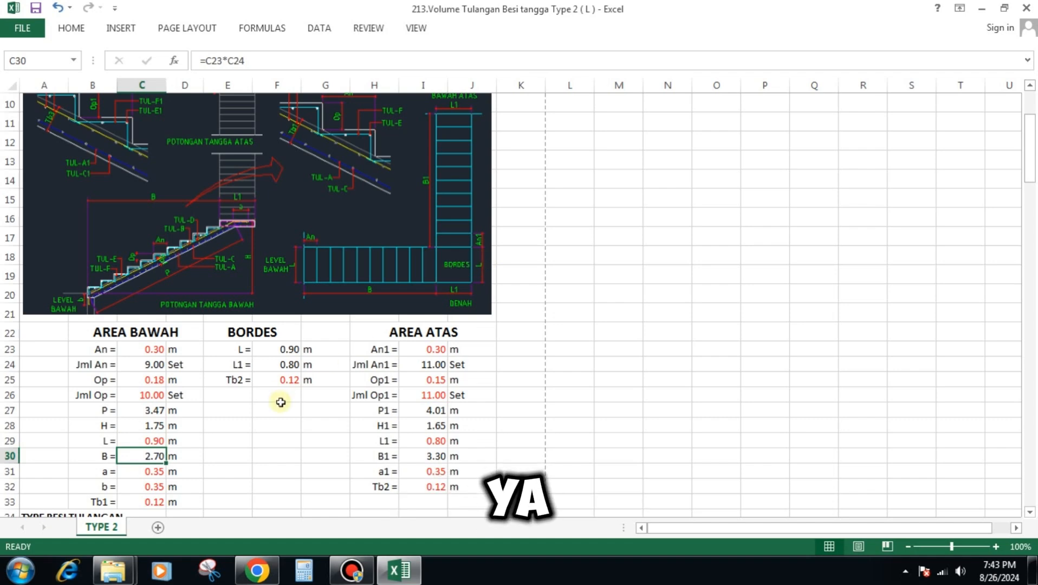
Step: Set the lower stair area's dimensions a and b to 0.5 m each and its slab thickness Tb1 to 0.1 m
left_click(150, 474)
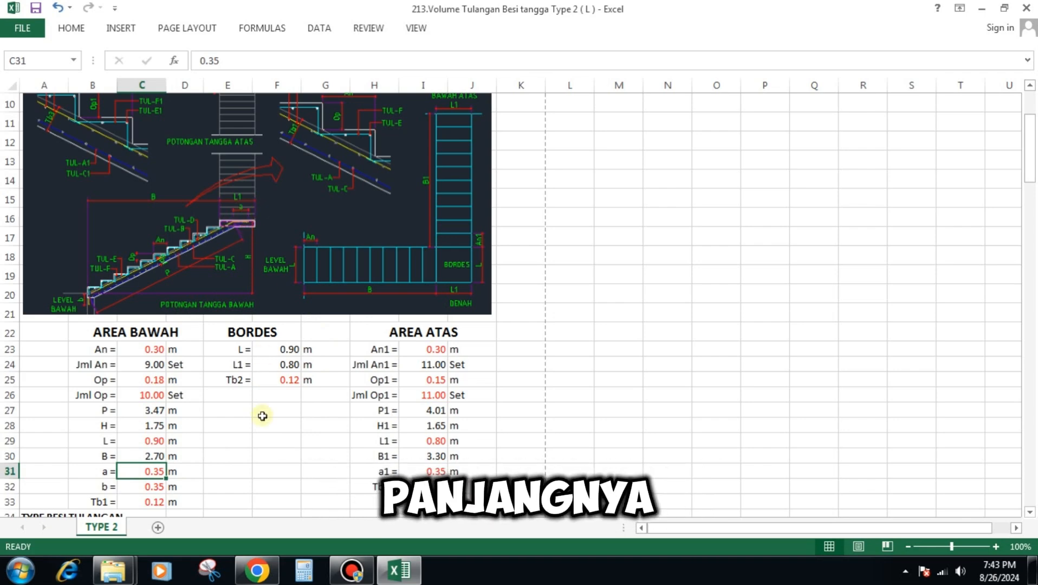
type("0")
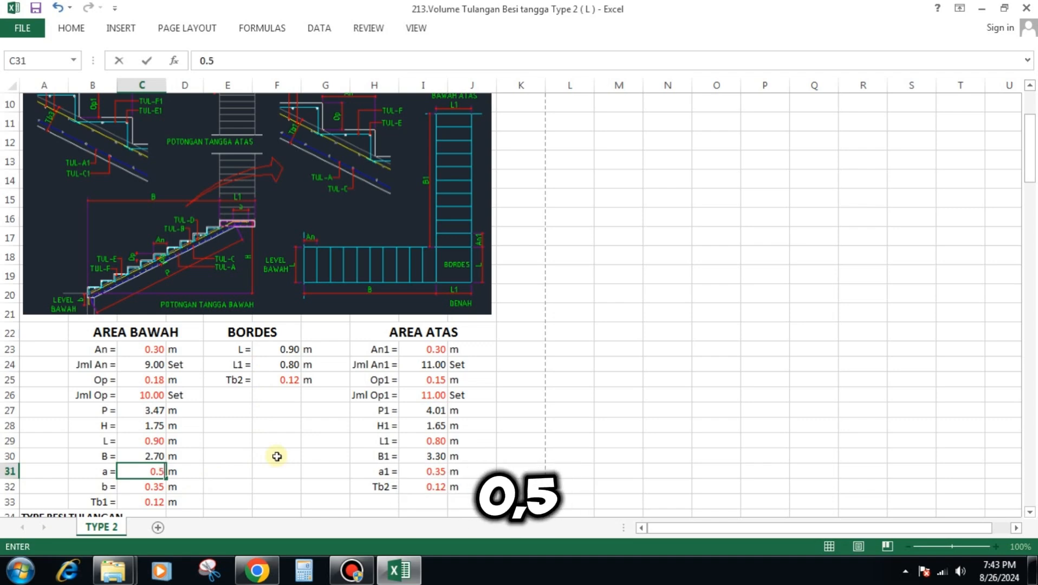
type(".5")
key("Return")
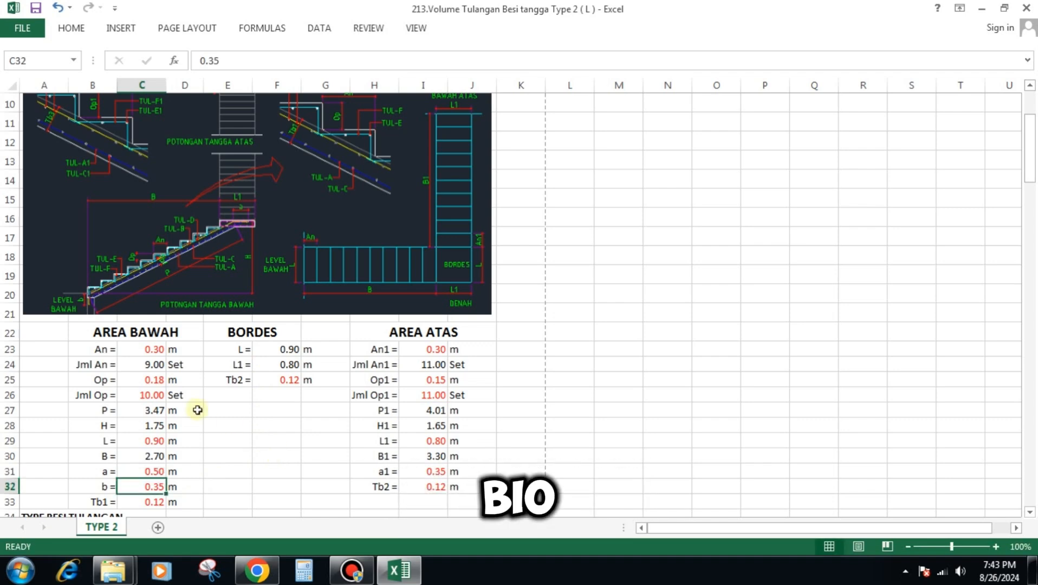
type("0")
key("Return")
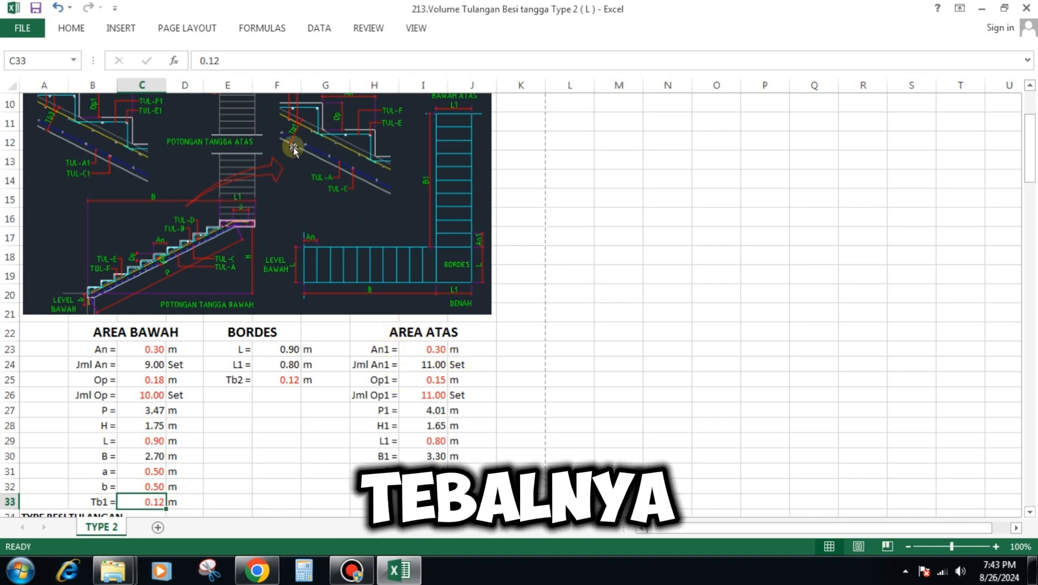
type("0.")
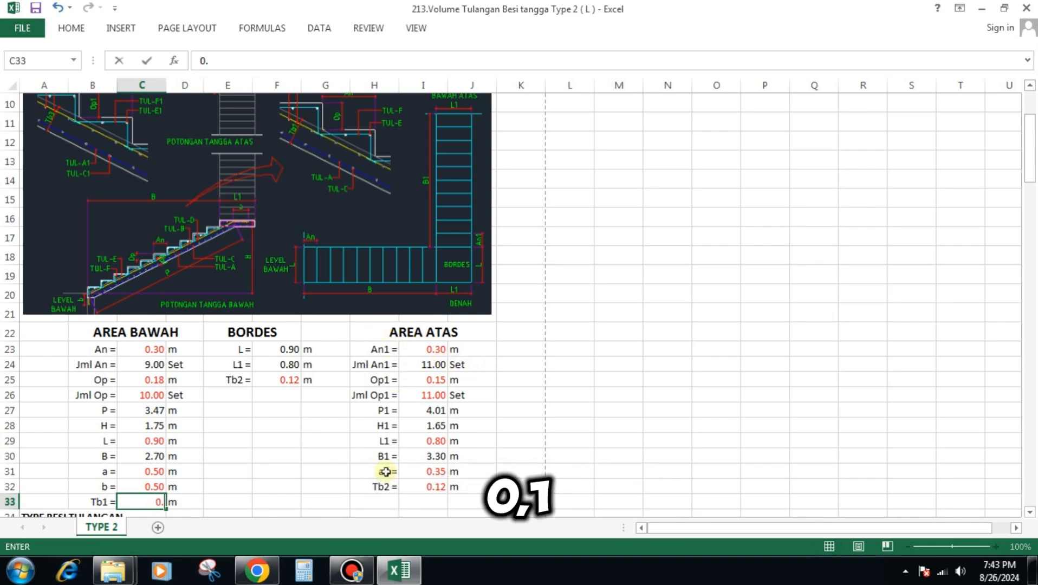
key("Return")
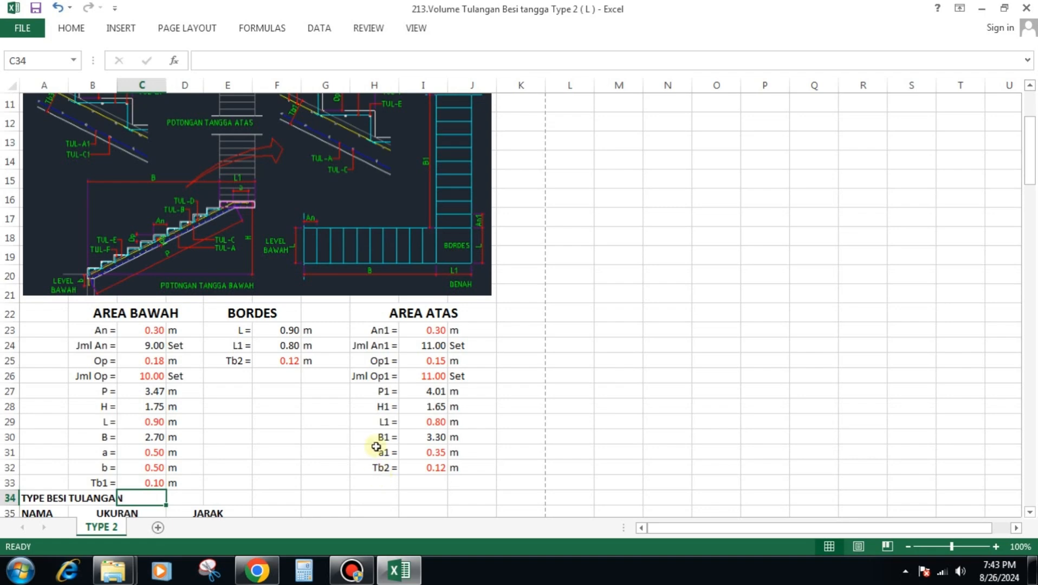
Step: Set the landing (BORDES) slab thickness Tb2 to 0.1 m
scroll(384, 293, "up", 2)
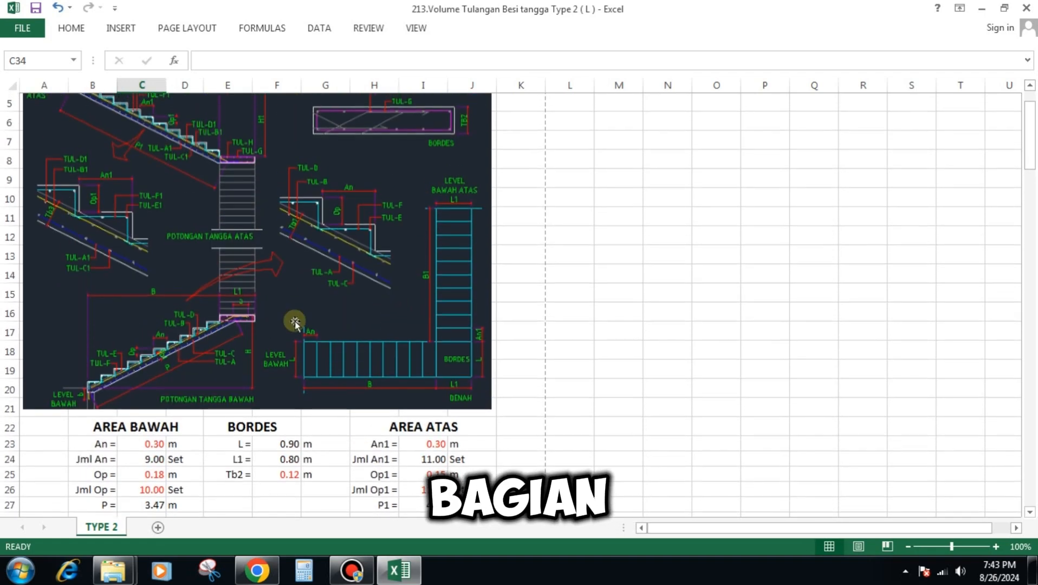
left_click(292, 445)
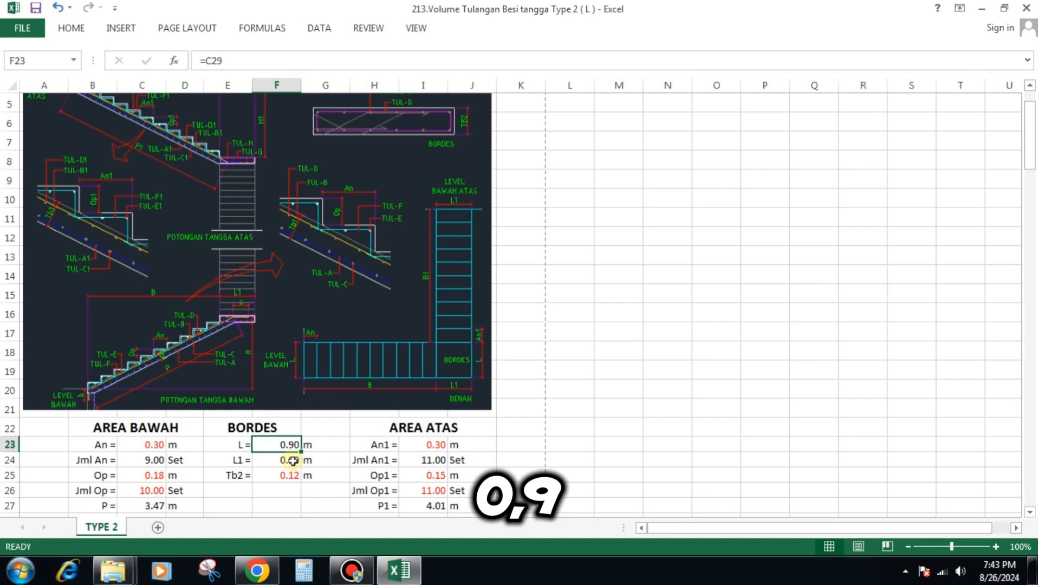
left_click(293, 461)
left_click(295, 475)
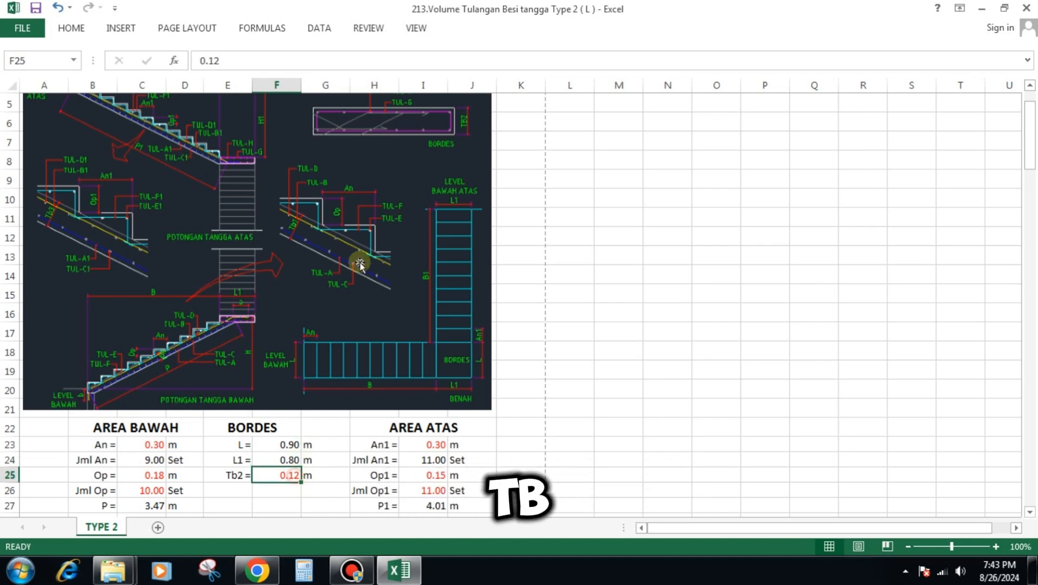
scroll(343, 248, "down", 3)
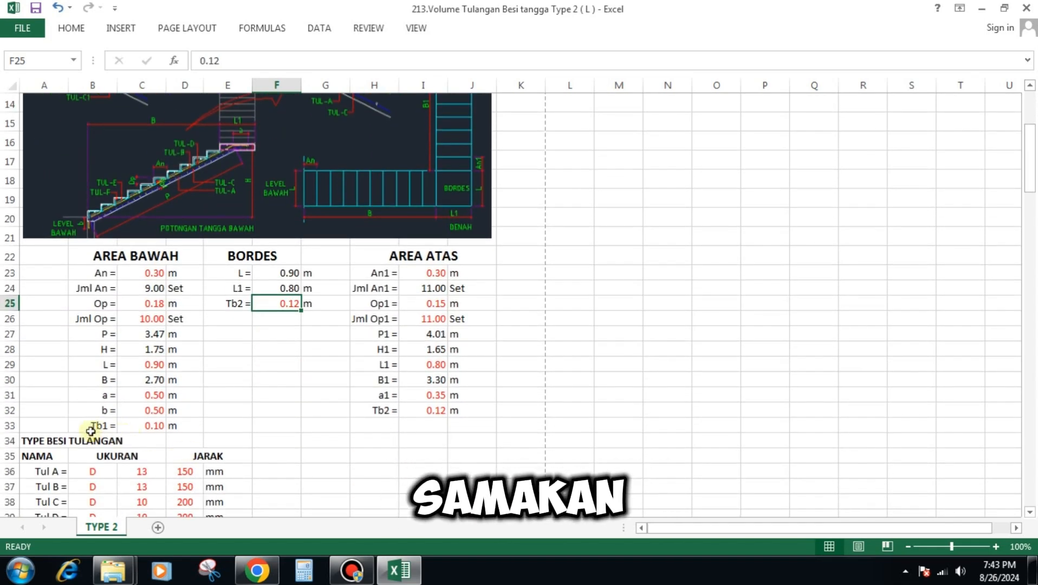
scroll(409, 342, "up", 2)
type("0.1")
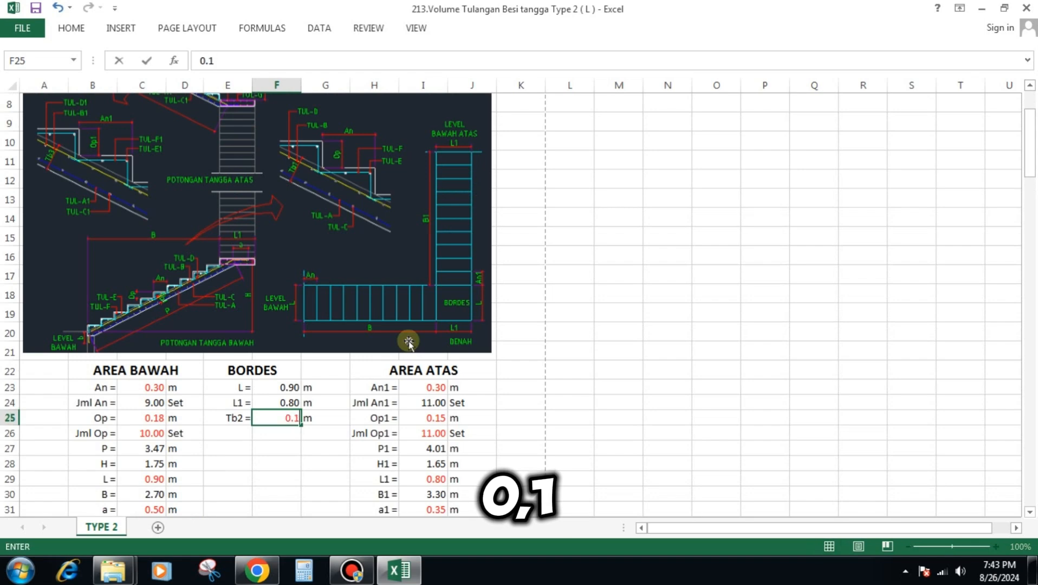
key("Return")
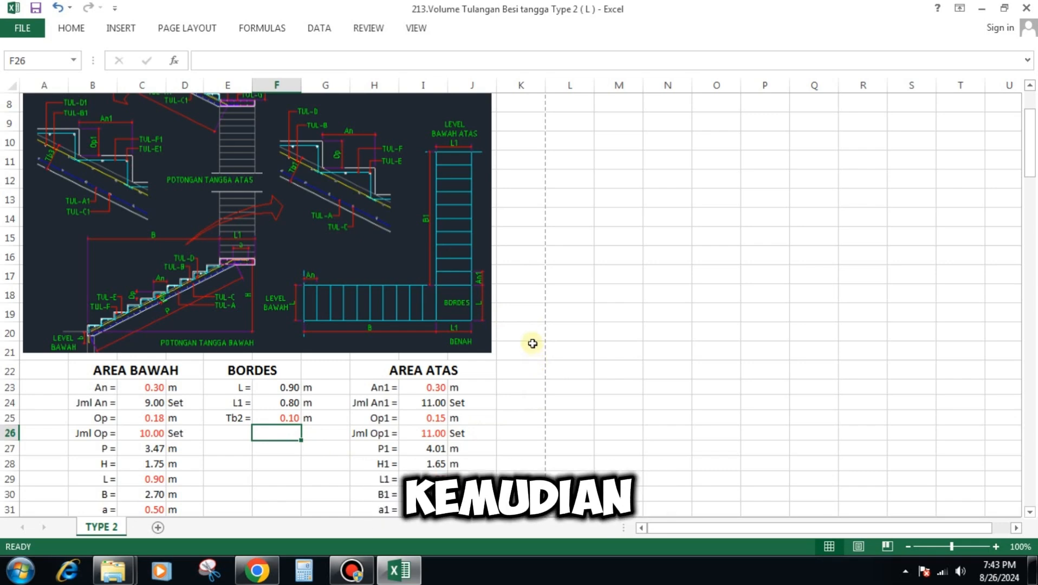
Step: Enter 0.3 m as the tread width An1 of the upper stair area (AREA ATAS)
scroll(532, 343, "down", 2)
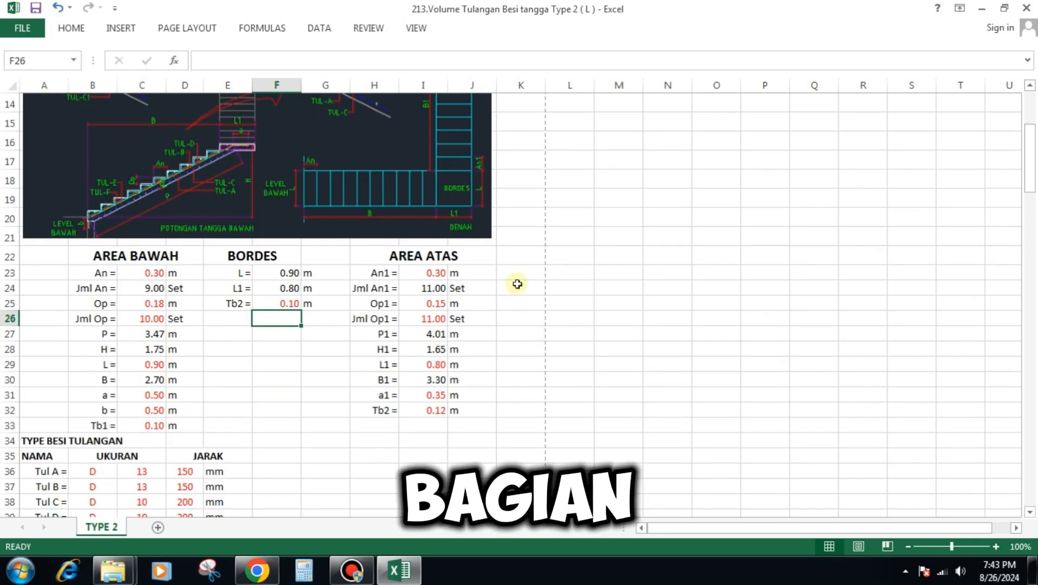
left_click(441, 272)
scroll(437, 273, "up", 4)
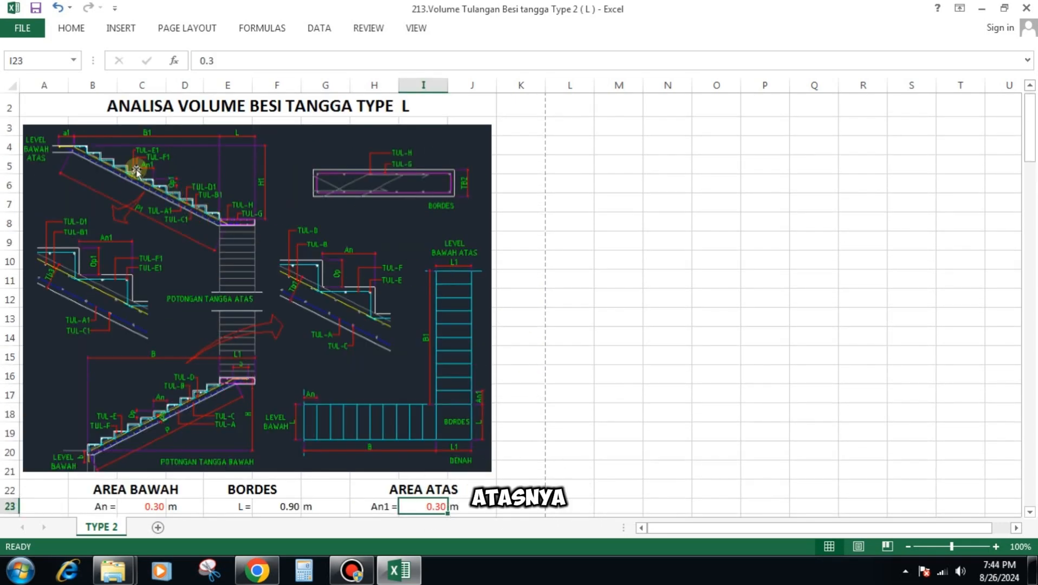
scroll(605, 376, "down", 1)
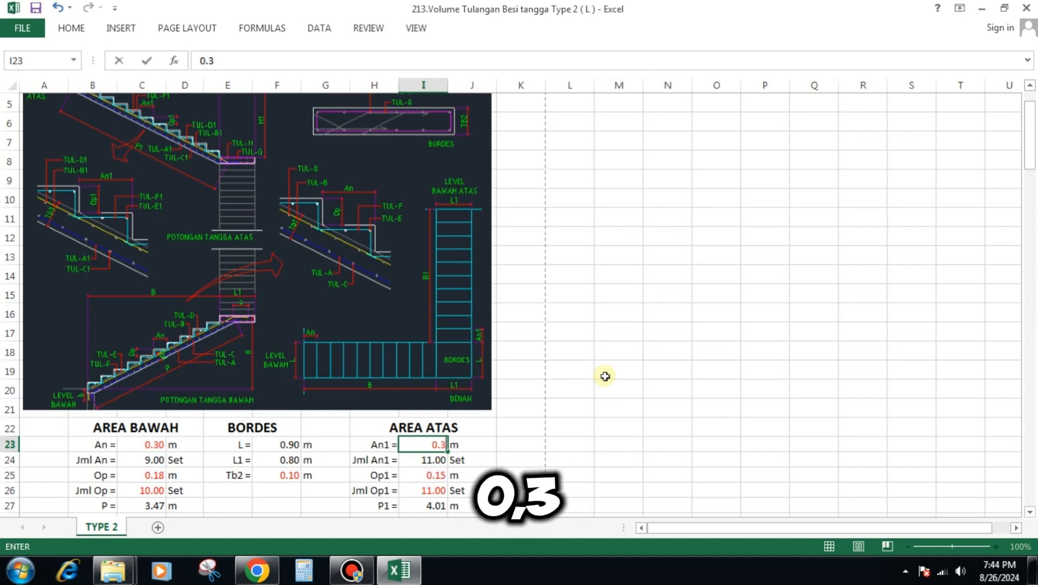
key("Down")
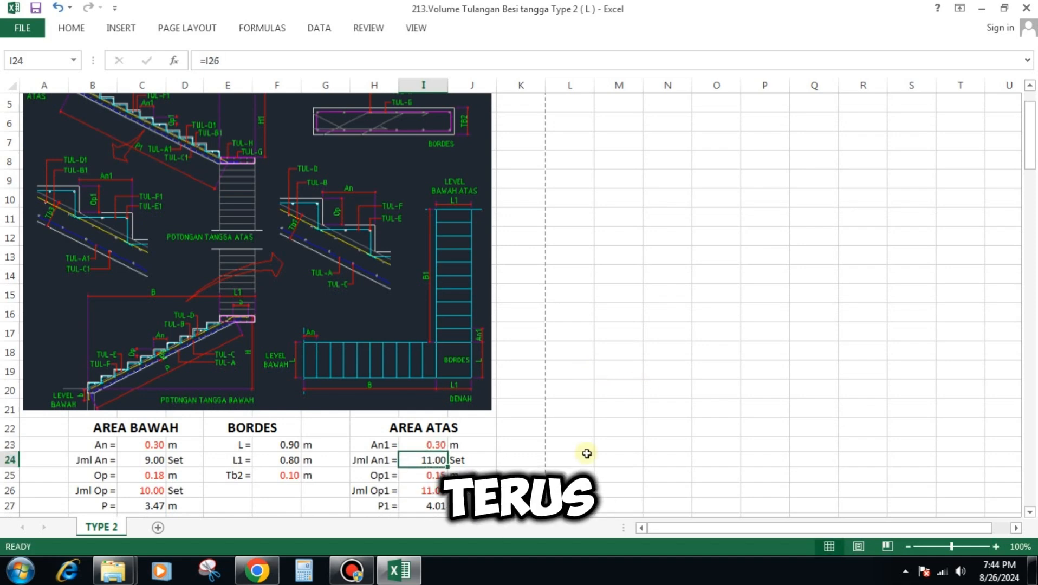
Step: Set the riser height Op1 of the upper stair area to 0.175 m and its riser count Jml Op1 to 10
left_click(443, 476)
scroll(348, 389, "up", 1)
scroll(661, 440, "down", 1)
type("0")
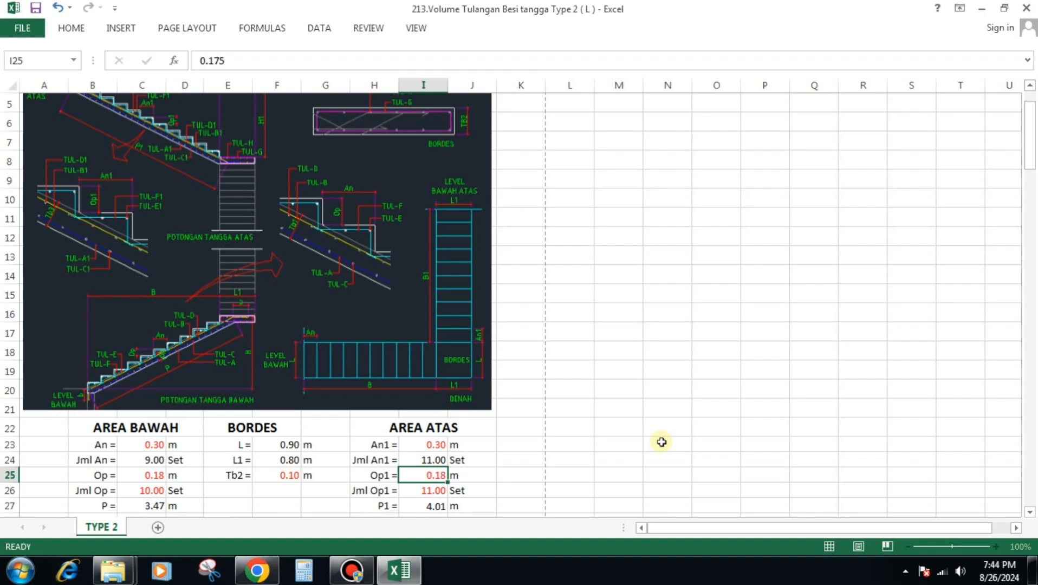
key("Return")
type("10")
key("Return")
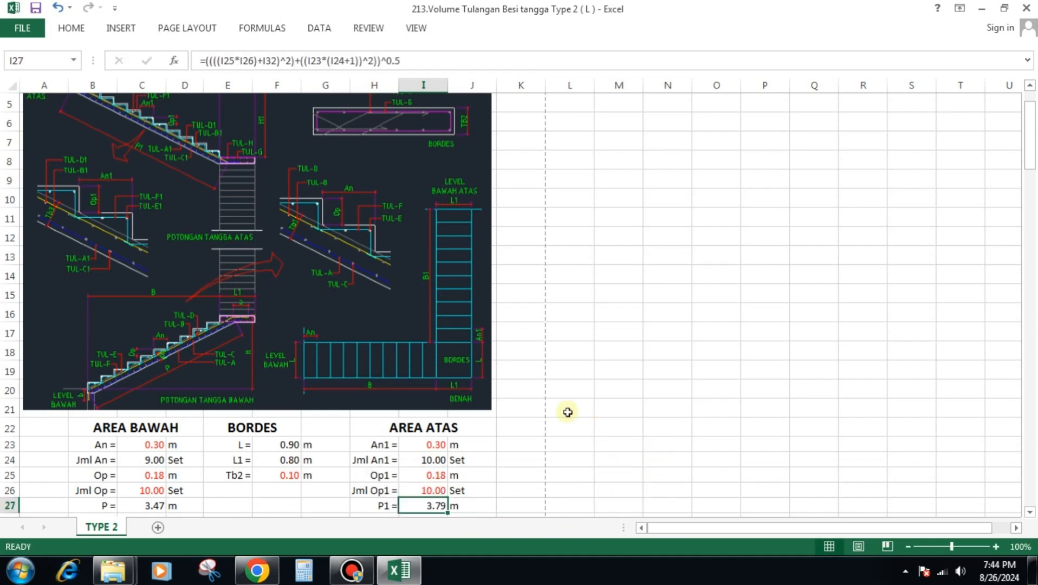
scroll(565, 416, "down", 1)
scroll(466, 471, "up", 2)
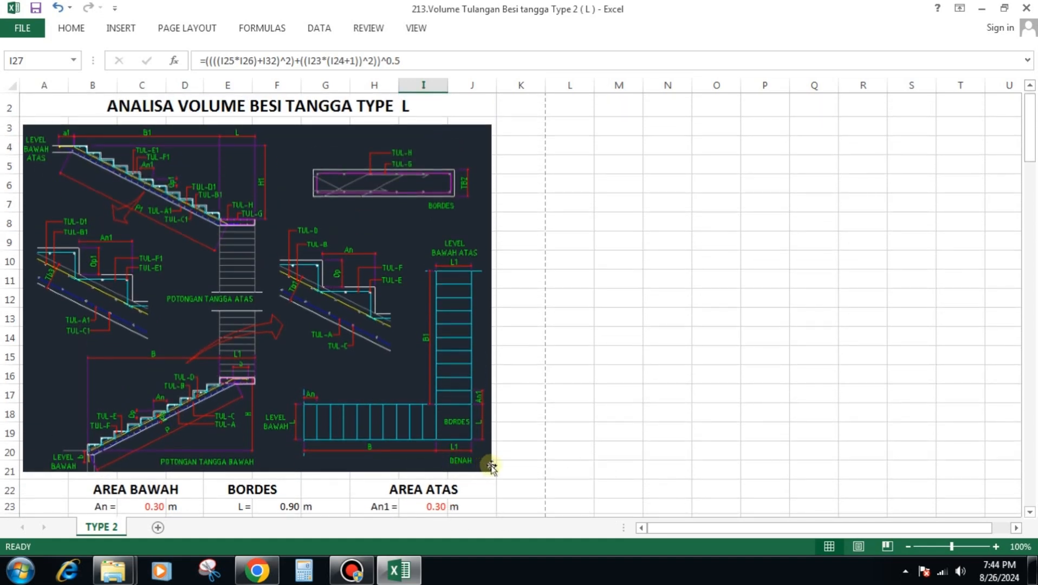
scroll(494, 465, "down", 2)
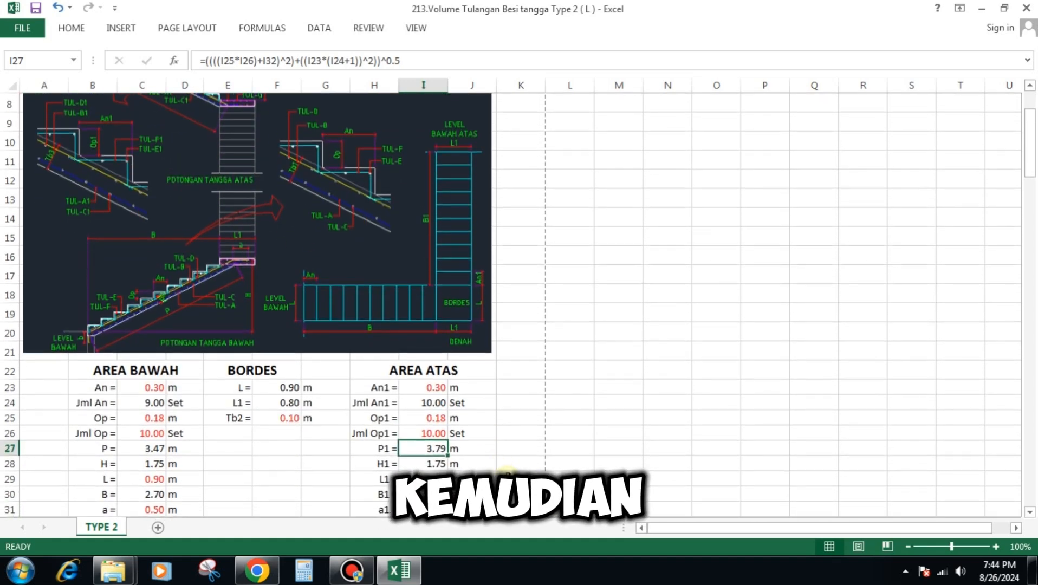
Step: Check the upper stair area's height H1 against the section drawing and set its width L1 to 0.9 m
left_click(436, 463)
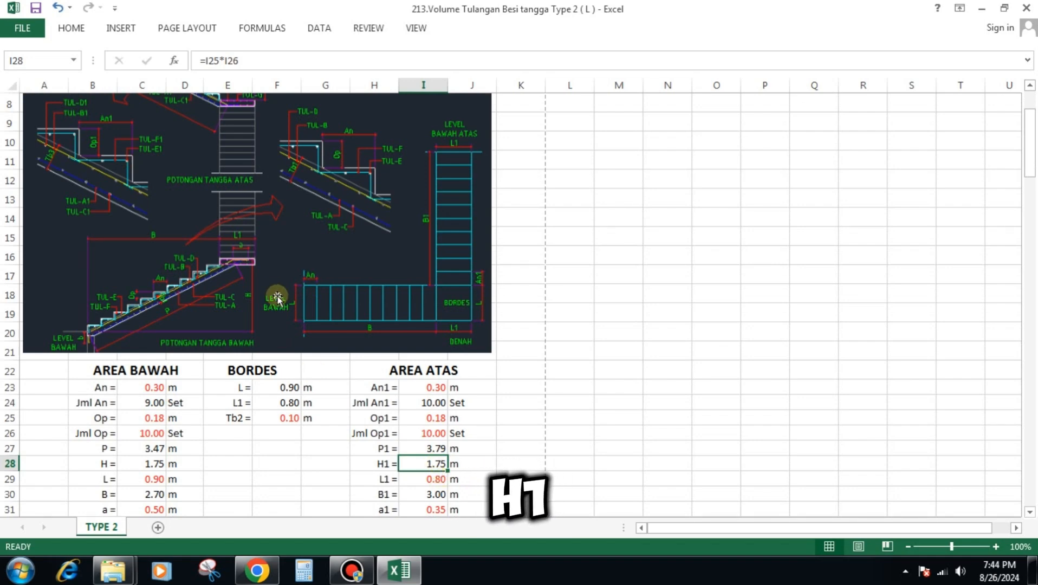
scroll(274, 301, "up", 2)
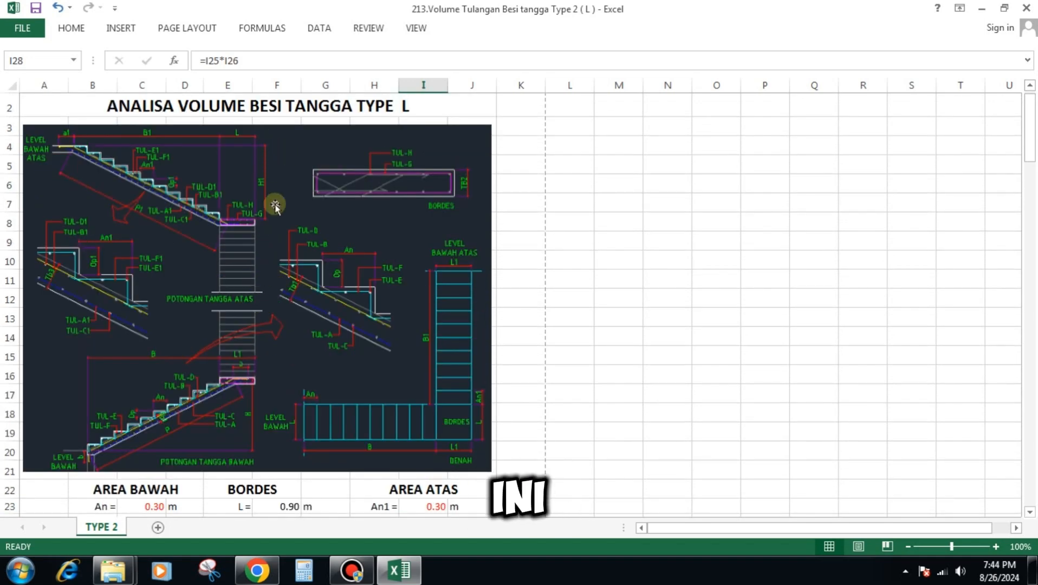
scroll(286, 195, "down", 2)
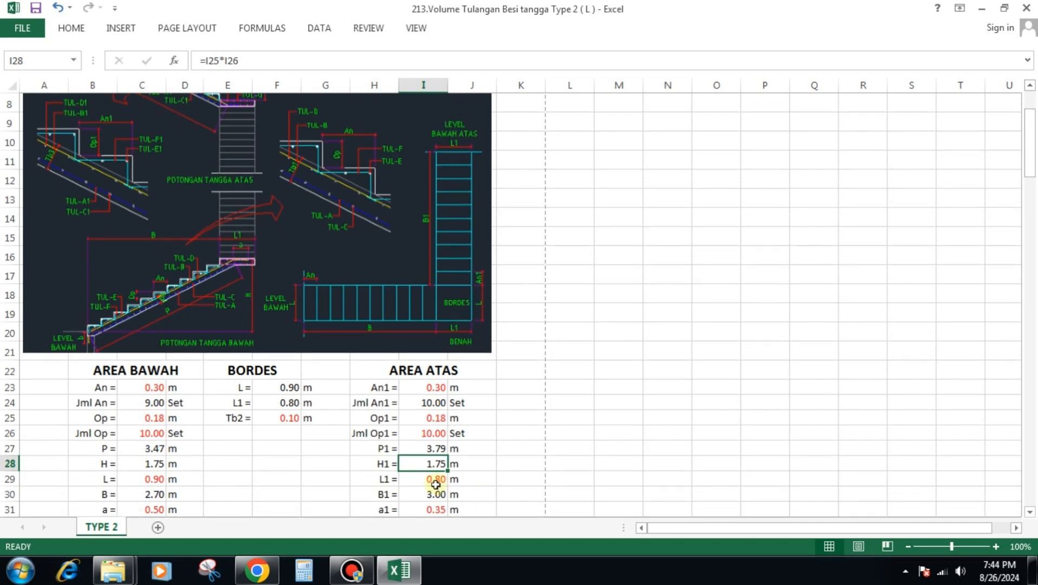
left_click(428, 487)
scroll(406, 433, "up", 2)
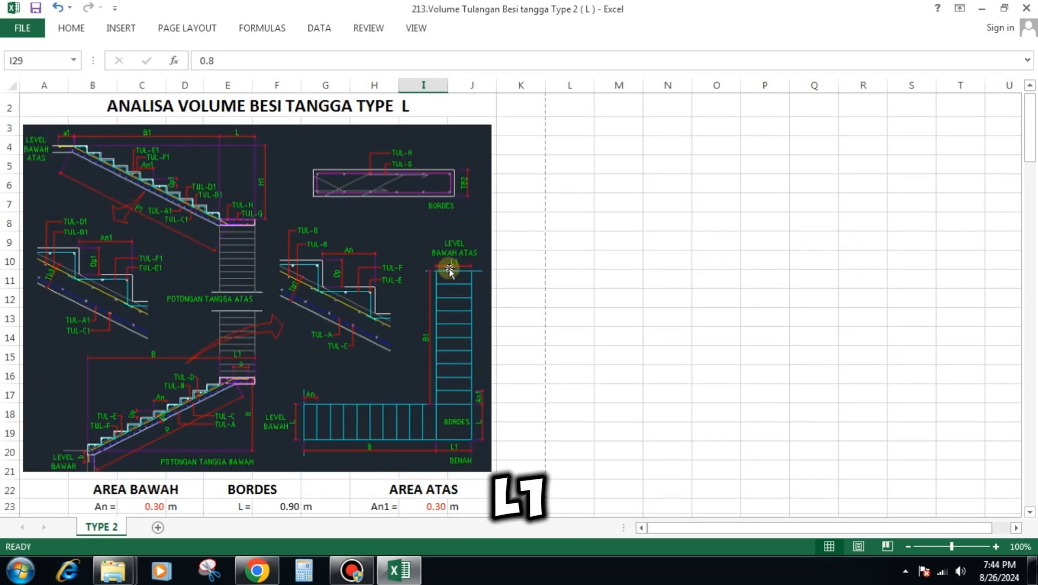
scroll(446, 273, "down", 4)
type("0.")
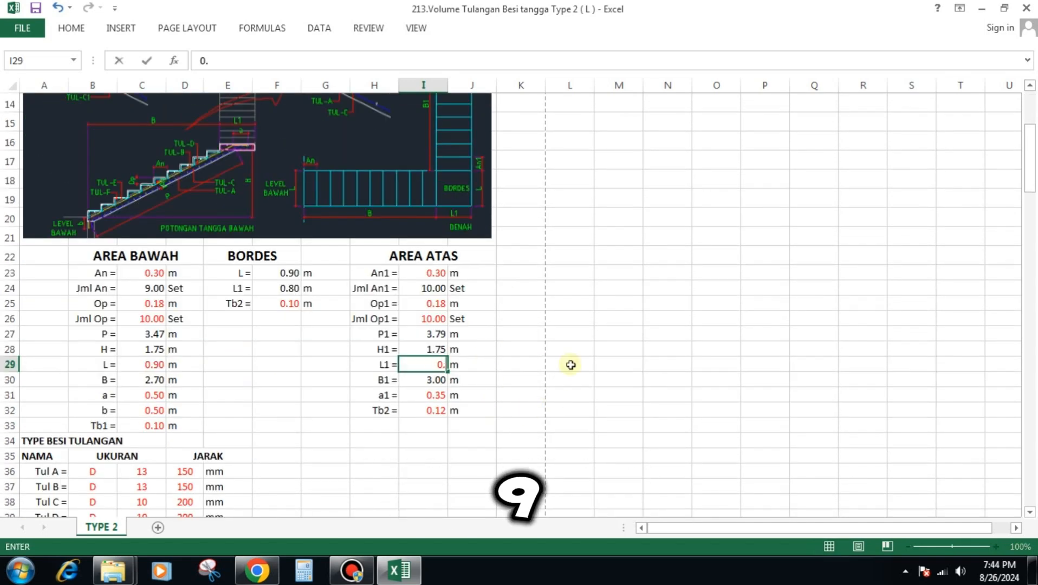
type("9")
key("Return")
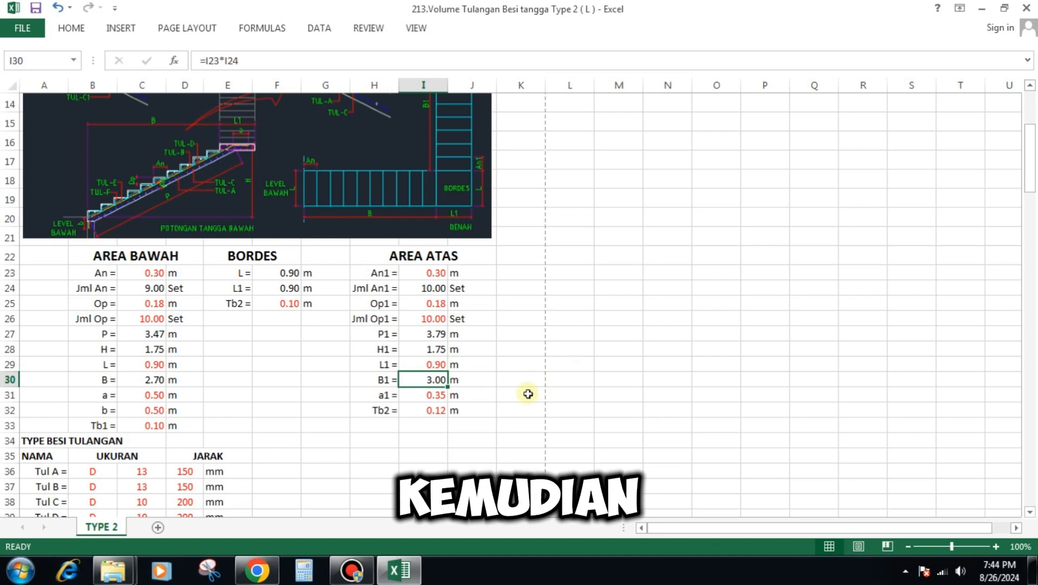
Step: Set the upper stair area's dimension a1 to 0.5 m and its slab thickness Tb2 to 0.1 m
left_click(439, 395)
scroll(413, 346, "up", 5)
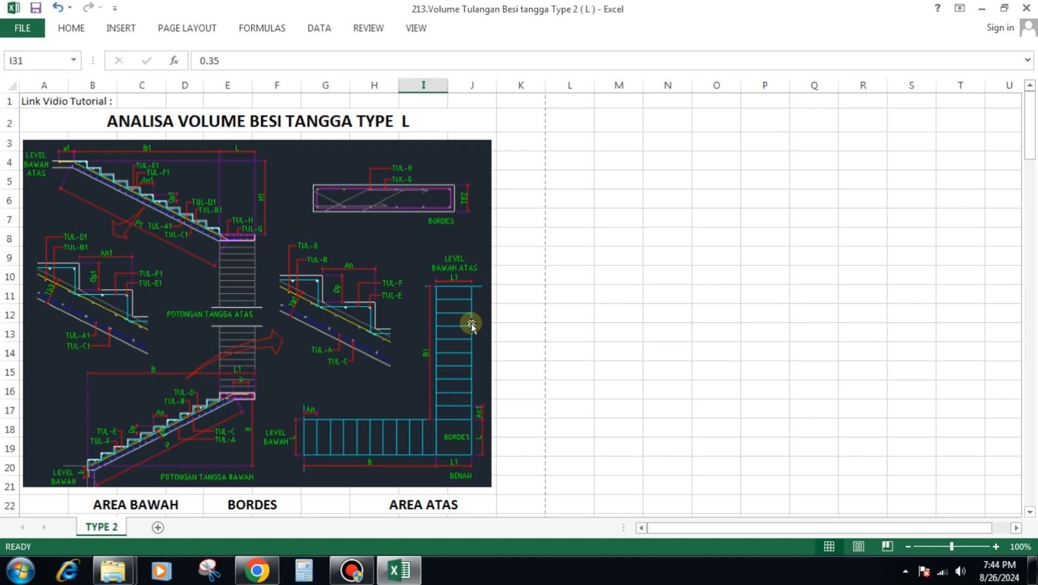
scroll(418, 280, "down", 4)
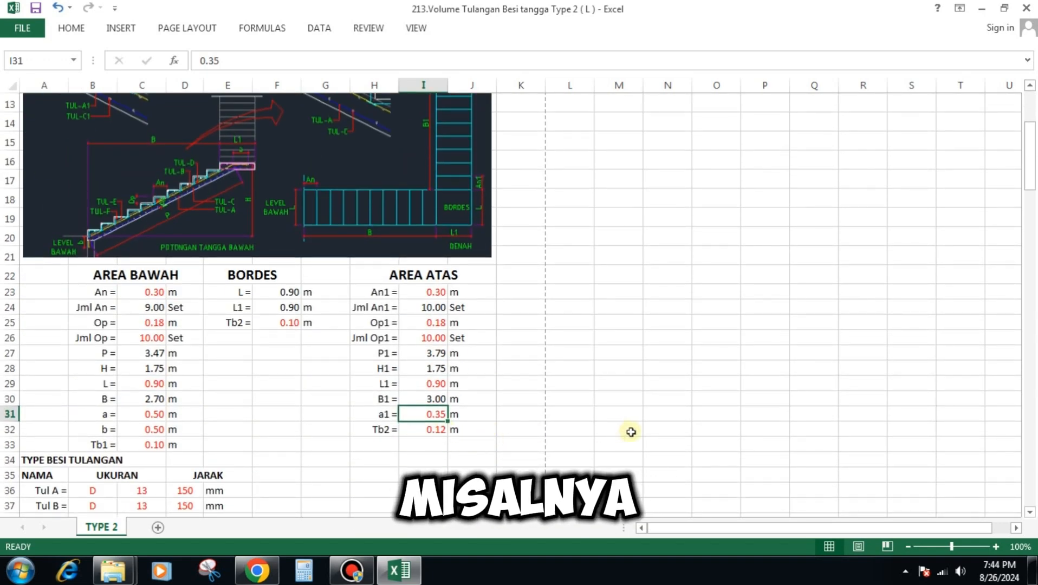
type("0.5")
key("Return")
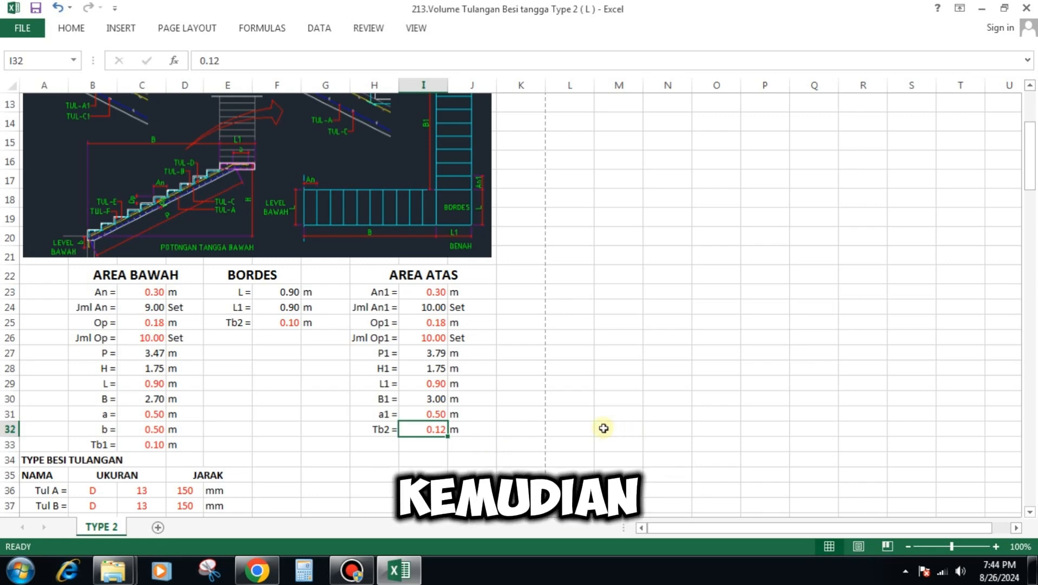
type("0.1")
key("Return")
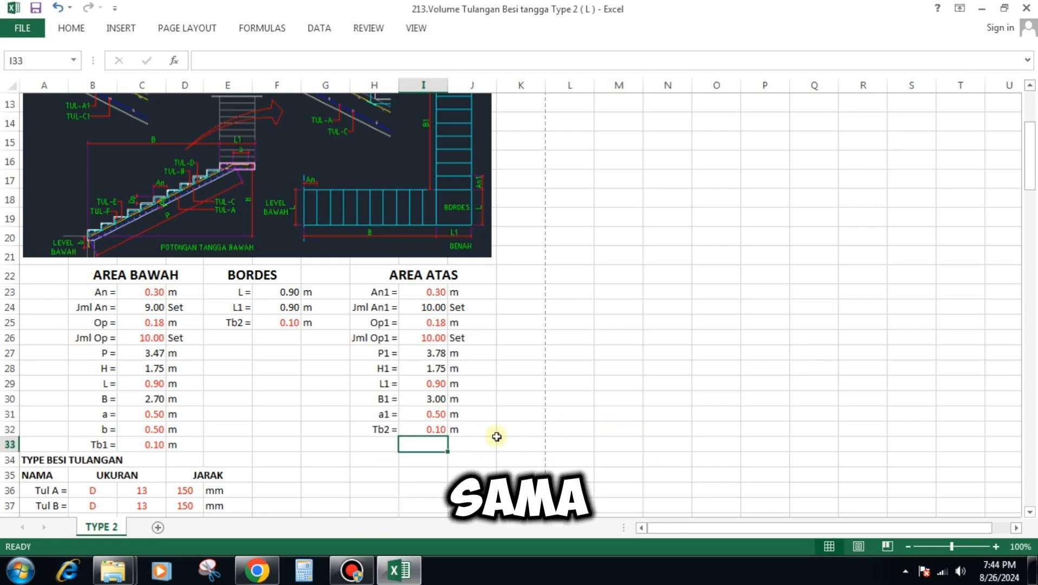
Step: Review the bar type, size and spacing entries in the TYPE BESI TULANGAN table against the stair drawing
scroll(453, 383, "down", 2)
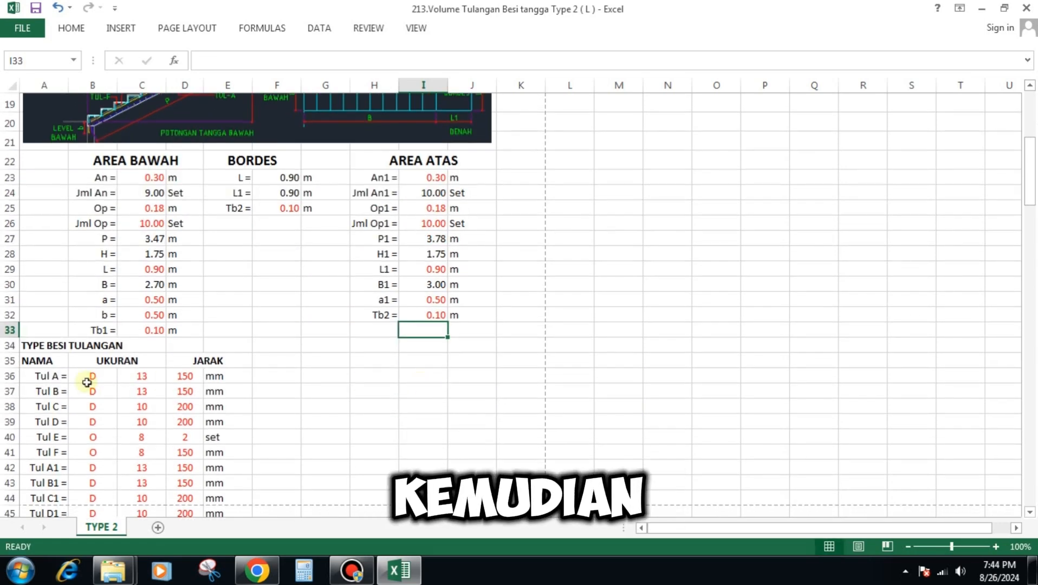
left_click(142, 376)
left_click(181, 375)
scroll(182, 373, "down", 1)
scroll(213, 341, "up", 6)
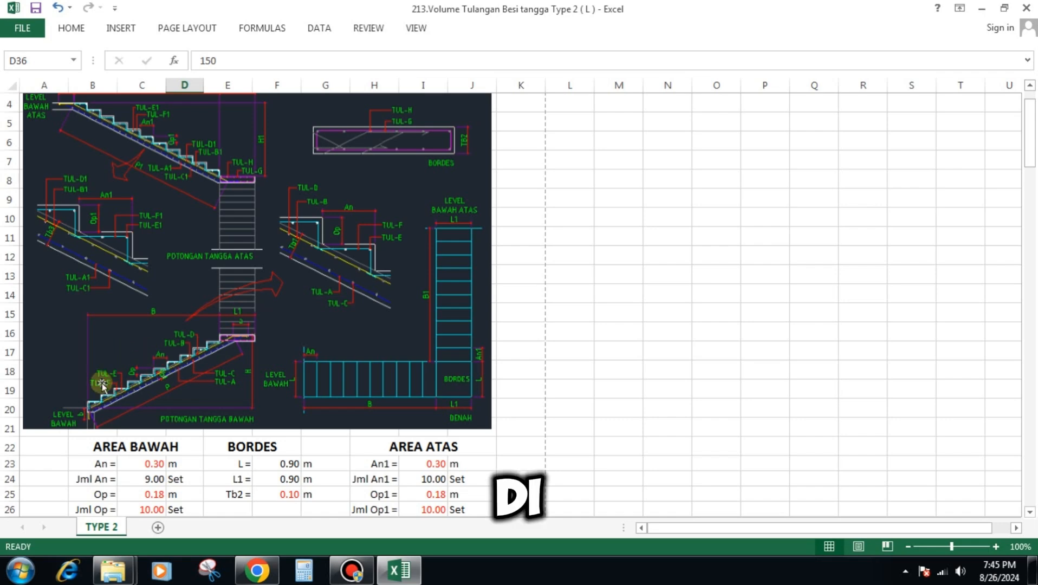
scroll(334, 260, "down", 2)
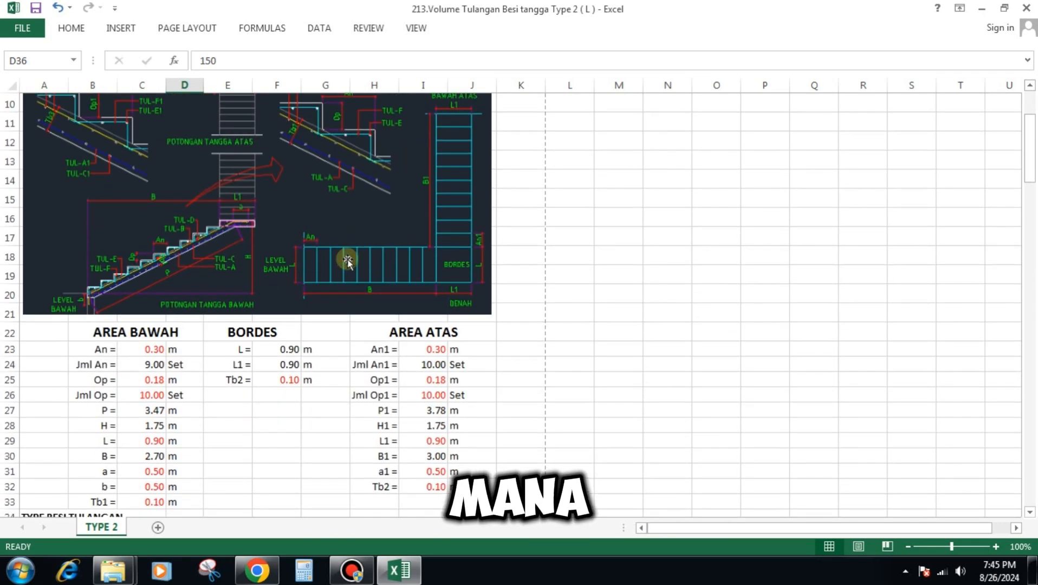
scroll(396, 303, "down", 3)
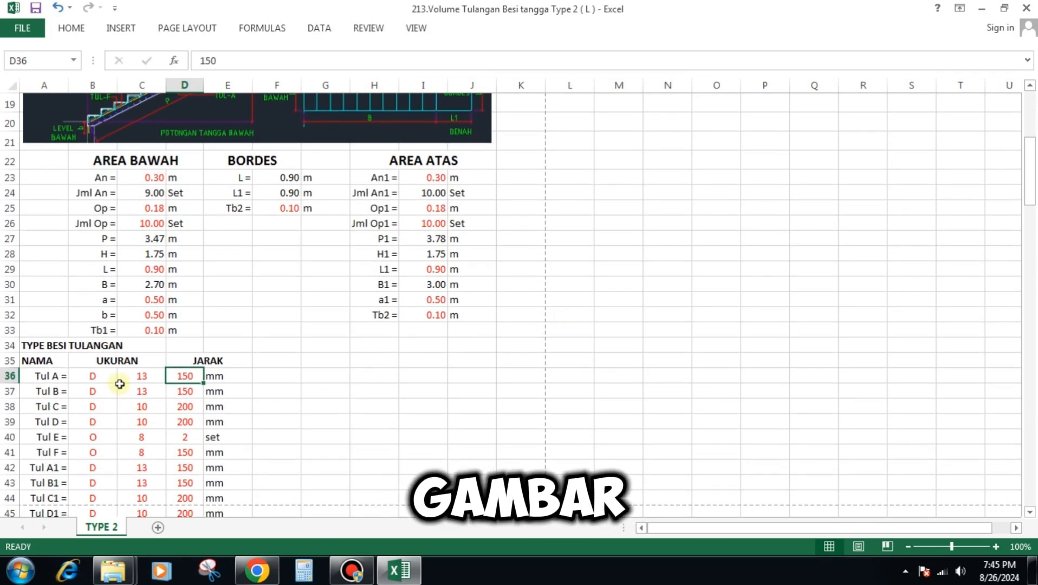
scroll(122, 396, "down", 2)
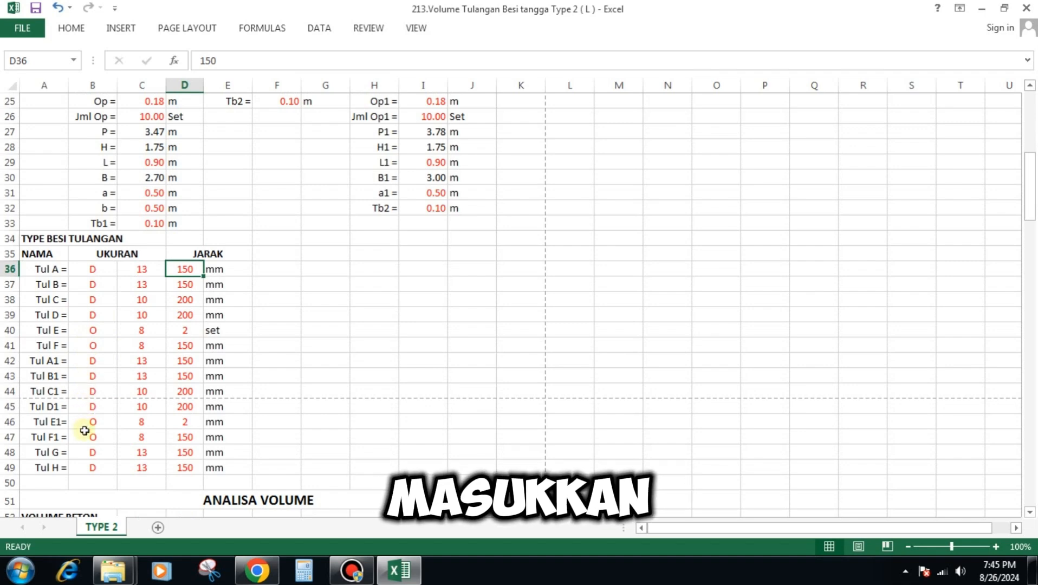
left_click(96, 269)
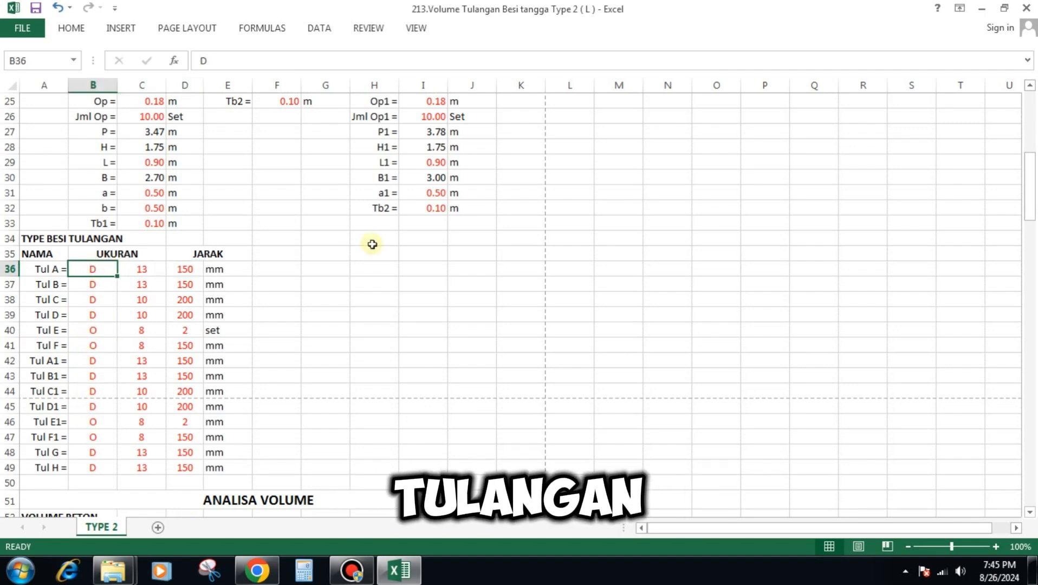
left_click(95, 332)
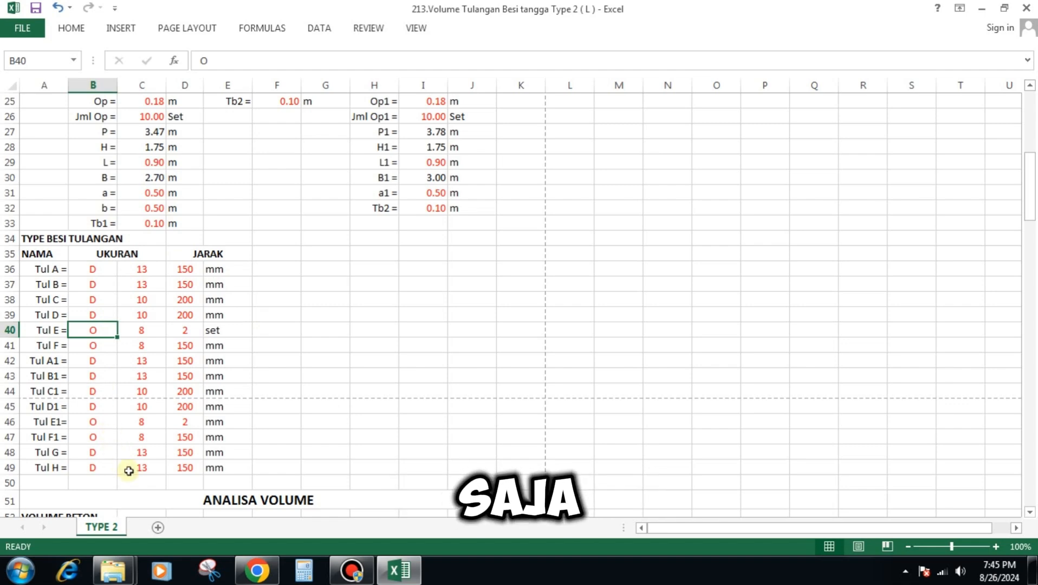
scroll(309, 192, "up", 2)
scroll(285, 259, "down", 6)
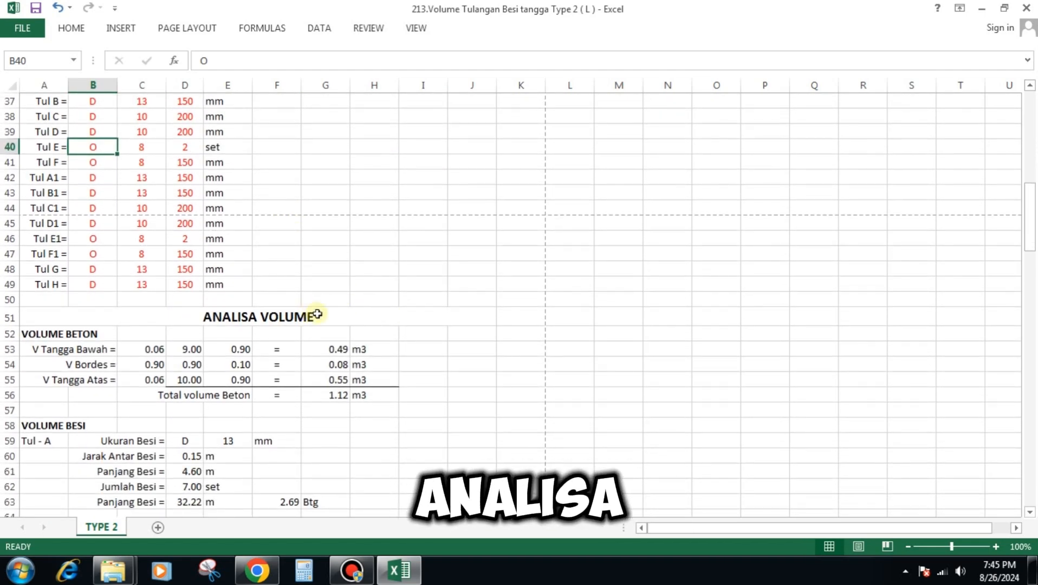
Step: Examine the factors and result of the lower stair's concrete volume (V Tangga Bawah) under ANALISA VOLUME
left_click(317, 314)
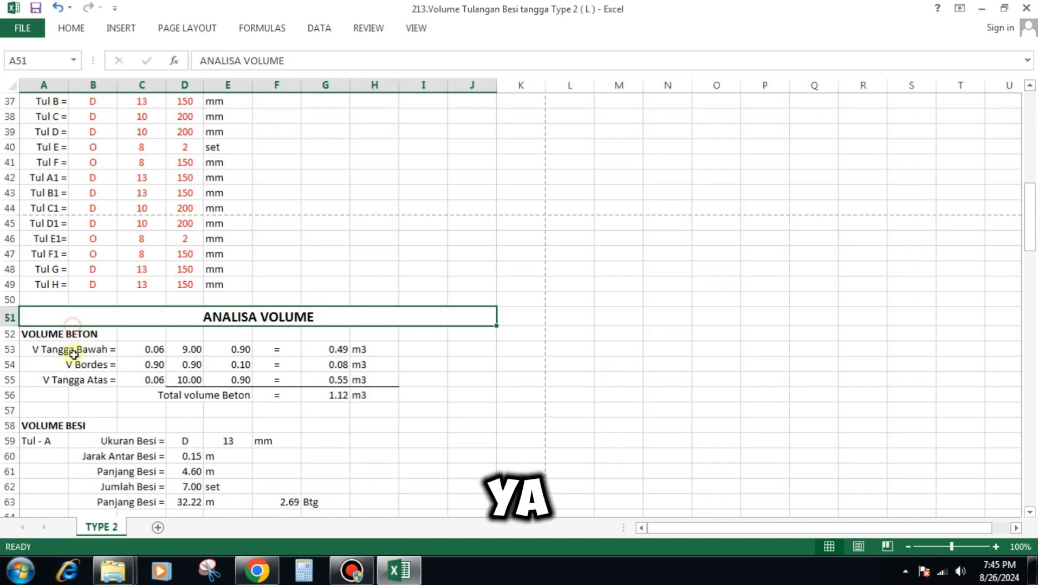
left_click(71, 332)
left_click(77, 350)
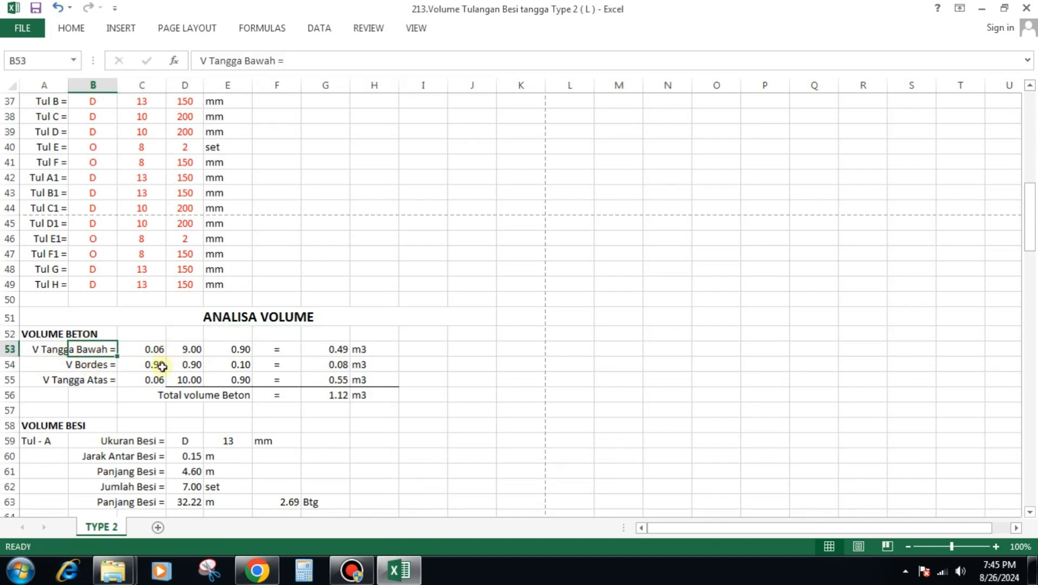
left_click(144, 348)
left_click(187, 349)
left_click(232, 351)
left_click(321, 350)
left_click(359, 350)
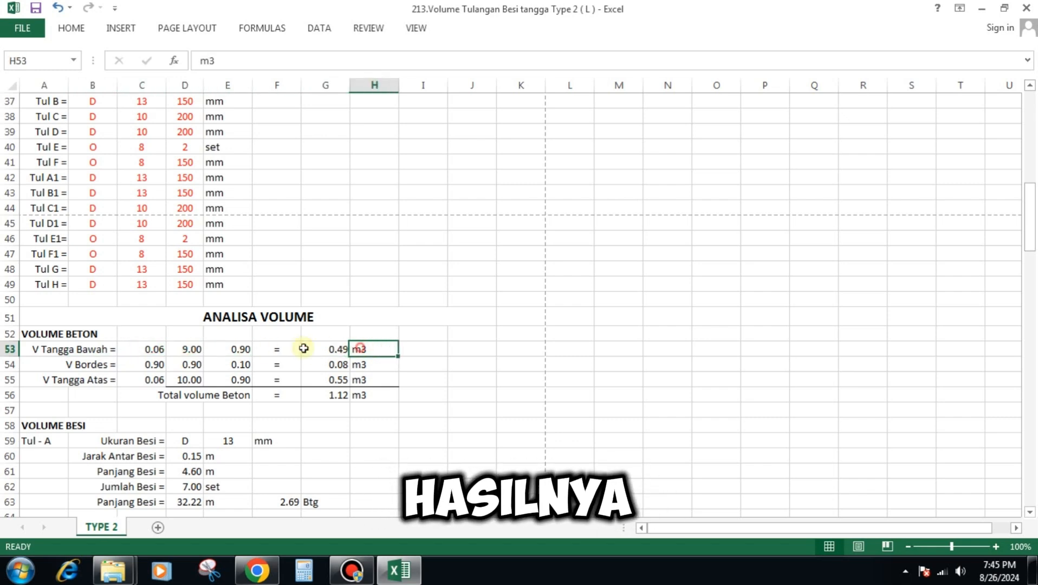
Step: Examine the concrete volume calculations for the landing and the upper stair, along with the total concrete volume
left_click(158, 365)
left_click(192, 368)
left_click(239, 364)
left_click(330, 364)
left_click(365, 364)
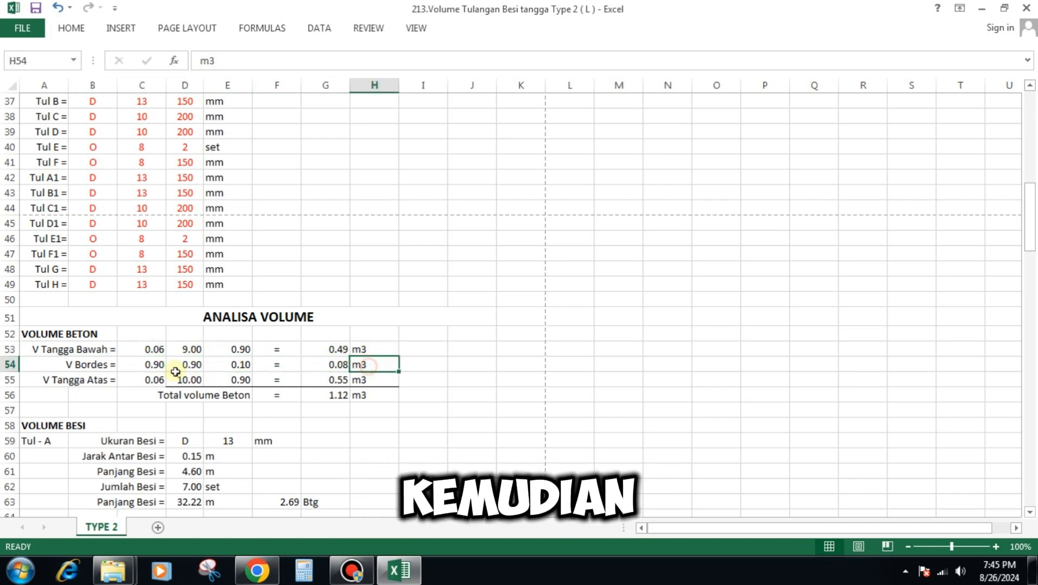
left_click(142, 380)
left_click(187, 379)
left_click(233, 378)
left_click(335, 378)
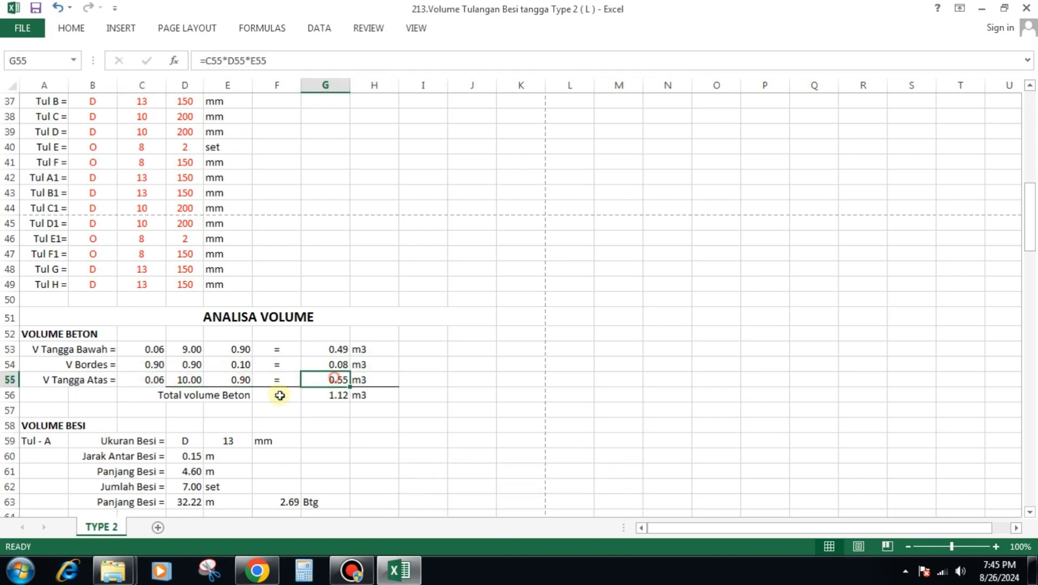
left_click(335, 396)
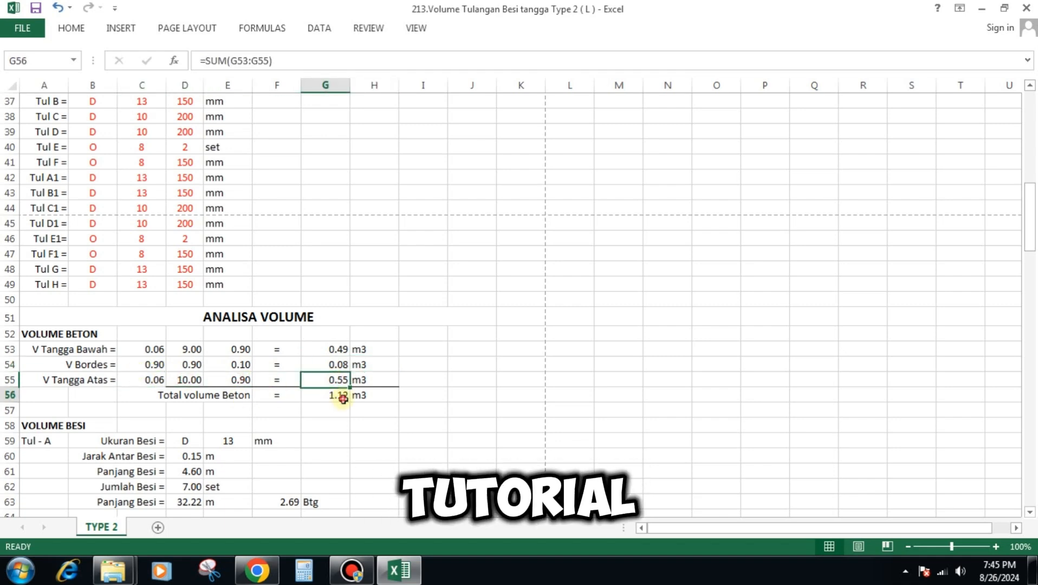
left_click(378, 398)
Step: Examine the Tul - A steel calculation: bar size, spacing, bar length, quantity, total length and number of bars
scroll(378, 293, "down", 1)
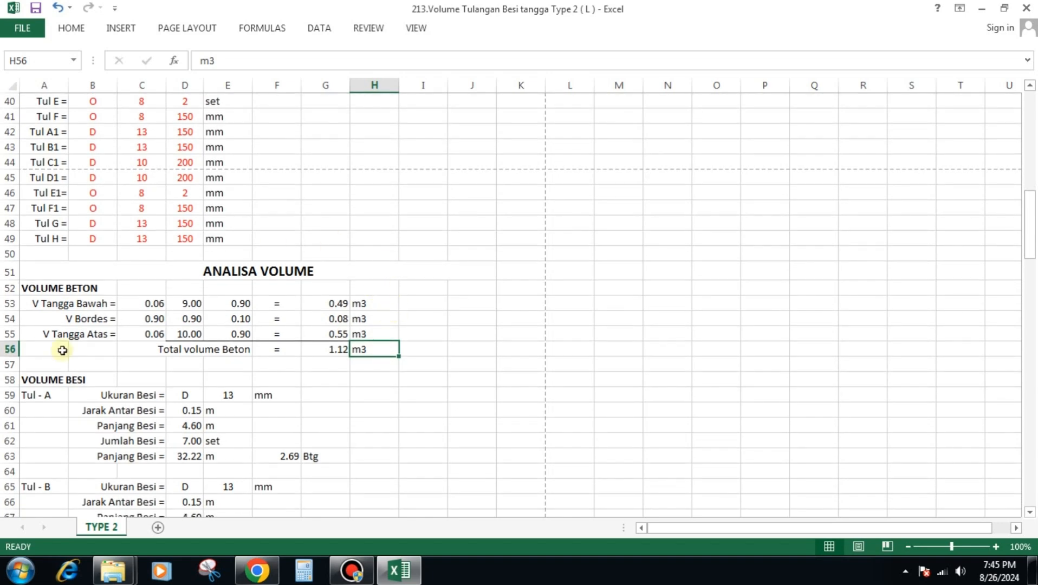
scroll(354, 297, "down", 2)
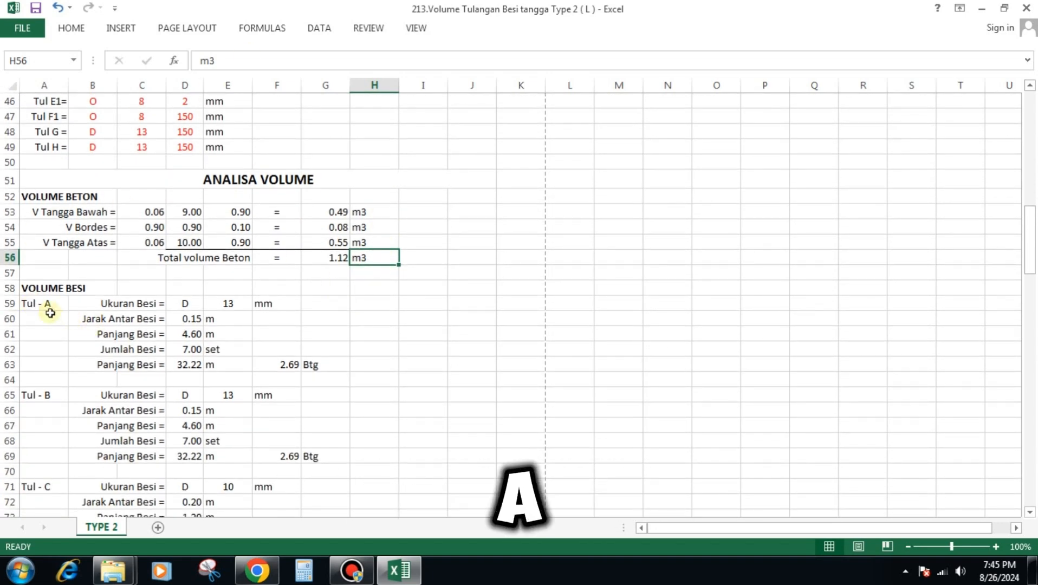
left_click(191, 307)
left_click(225, 304)
left_click(260, 303)
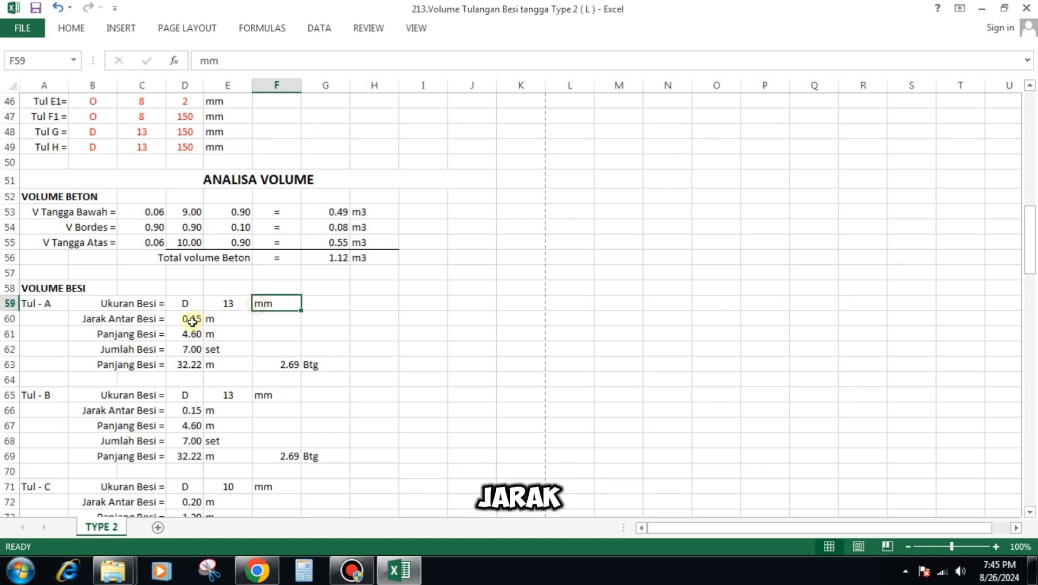
left_click(197, 319)
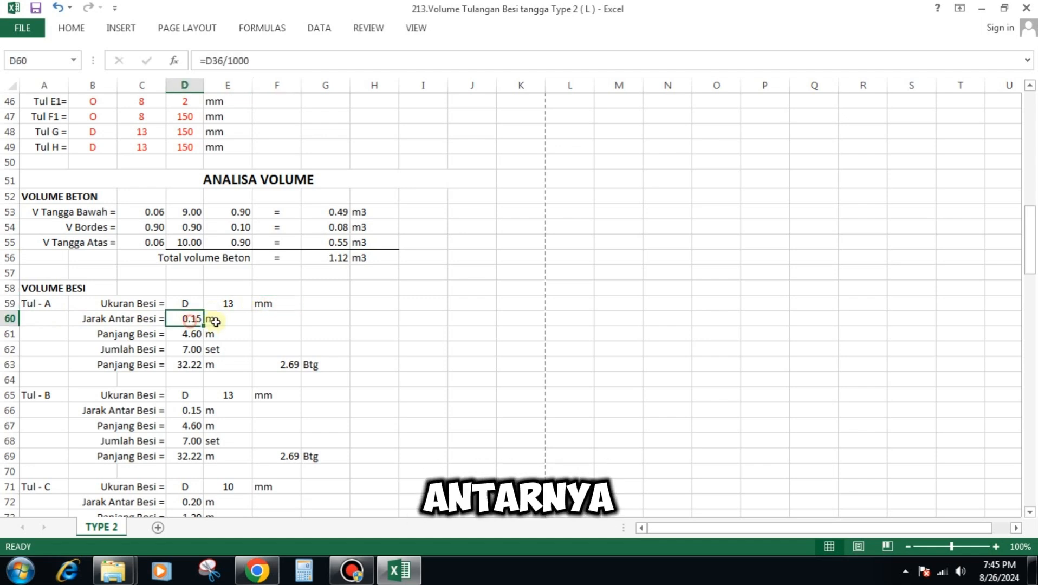
left_click(191, 334)
left_click(216, 334)
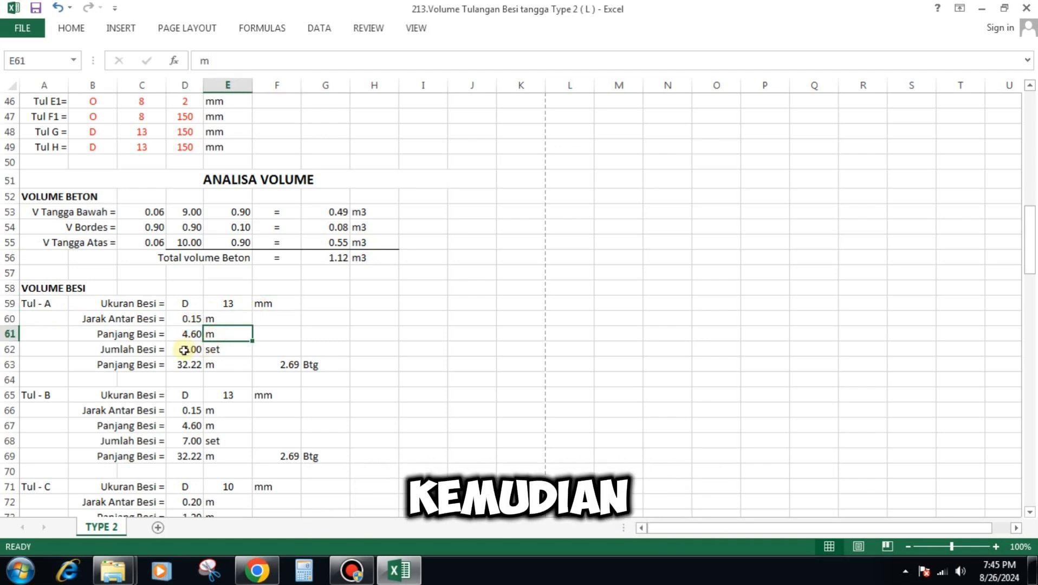
left_click(187, 352)
left_click(220, 350)
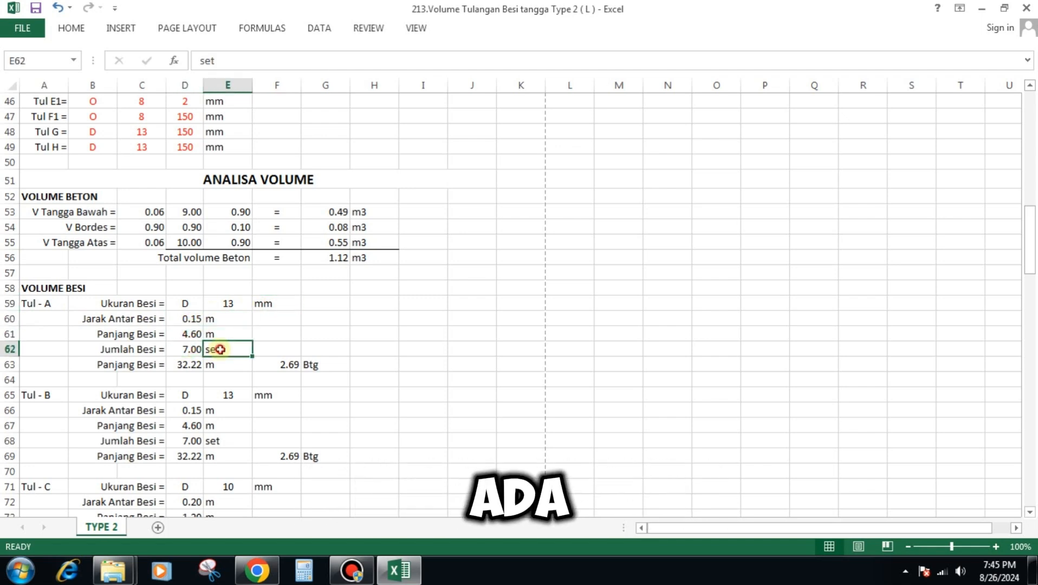
left_click(182, 367)
left_click(211, 366)
left_click(279, 366)
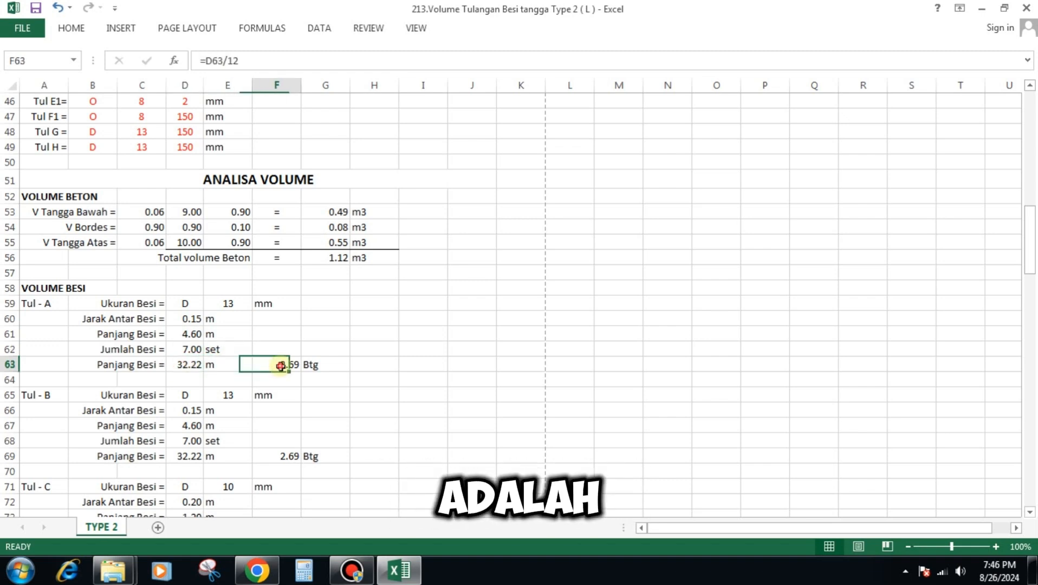
left_click(330, 366)
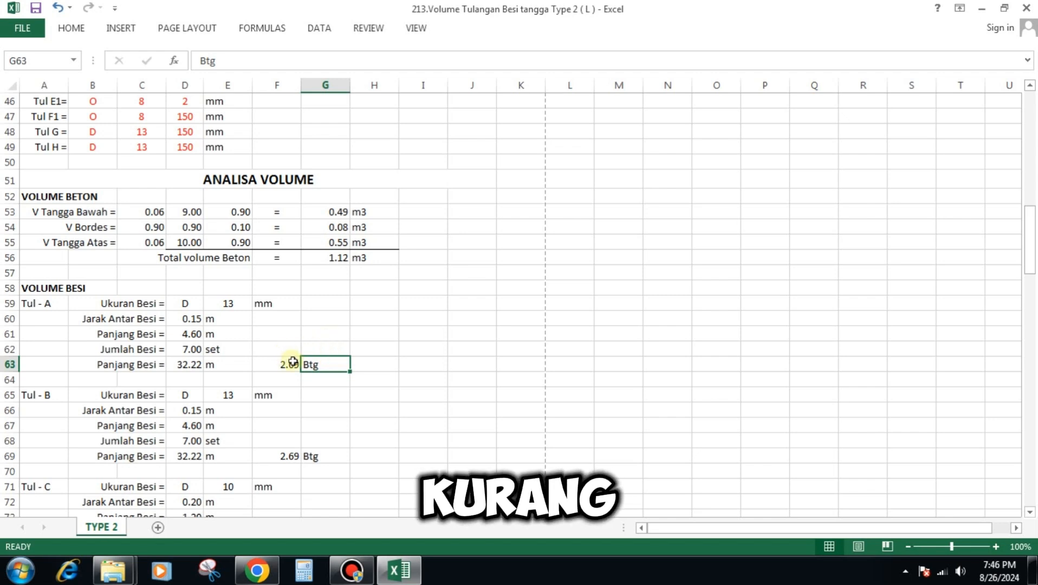
Step: Examine the Tul - B steel calculation: bar size, spacing, bar length, quantity, total length and number of bars
scroll(343, 304, "down", 2)
left_click(51, 299)
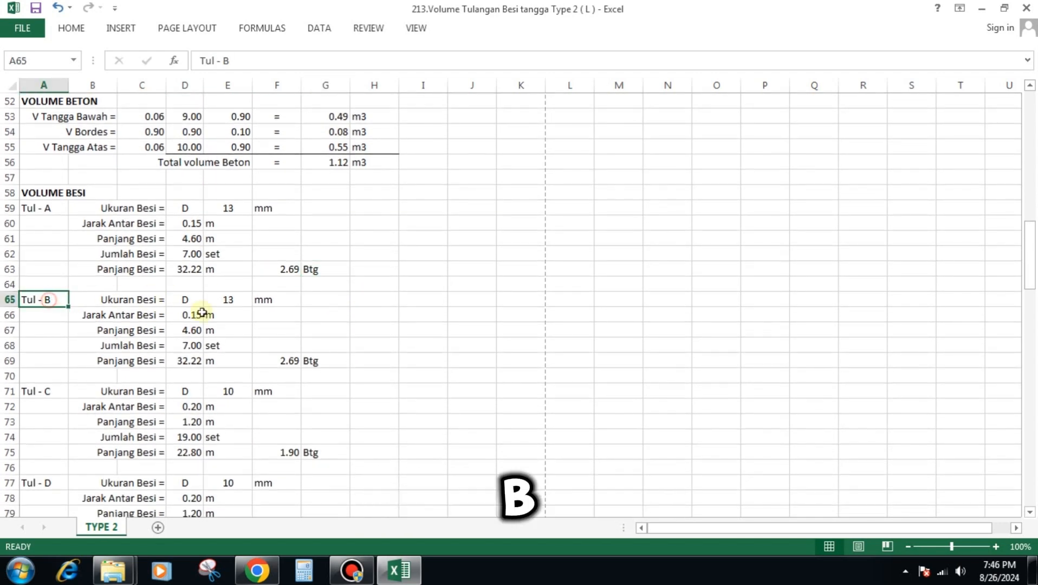
left_click(188, 300)
left_click(229, 301)
left_click(263, 300)
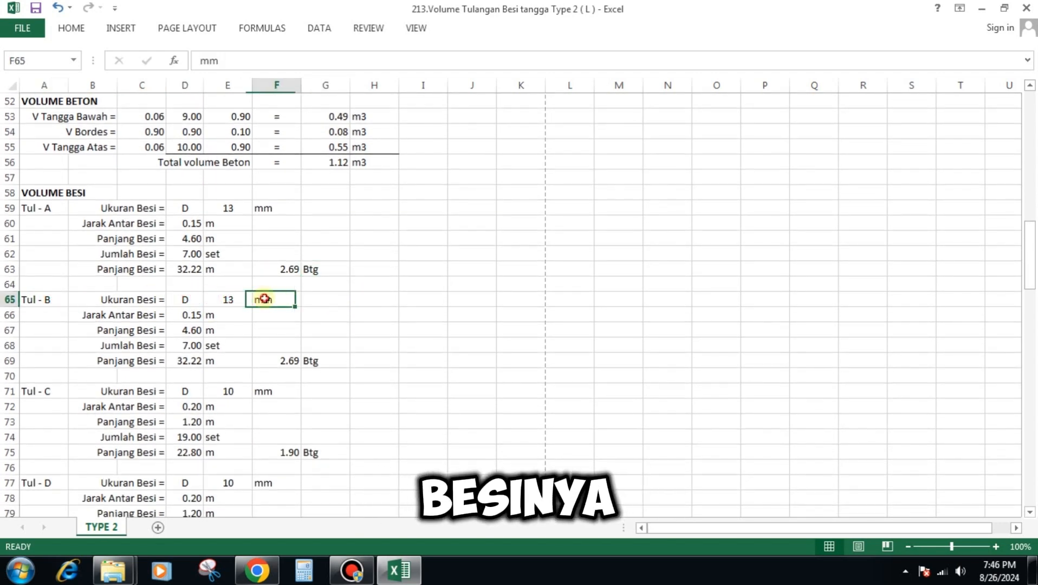
left_click(187, 314)
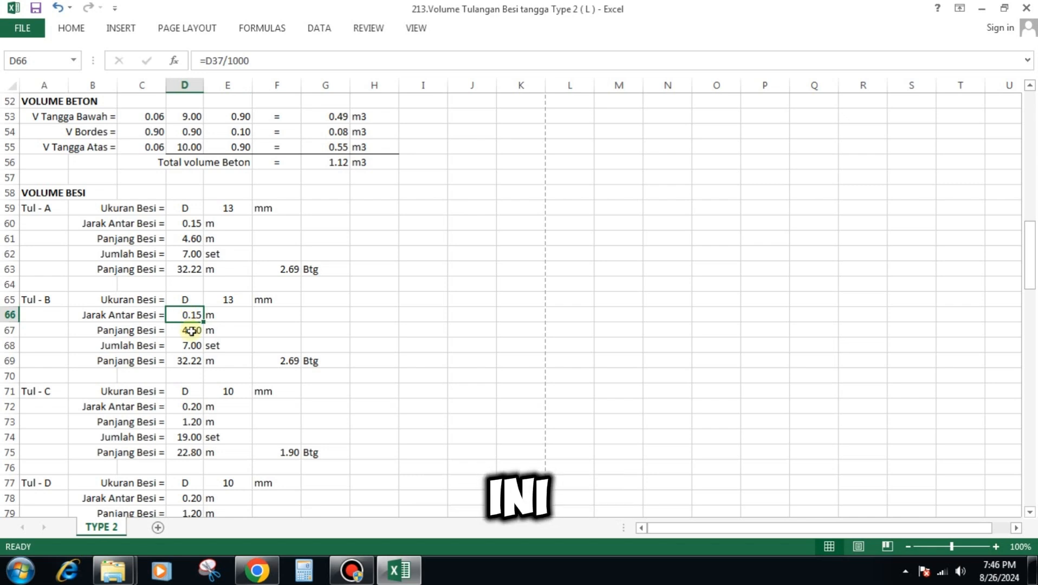
left_click(191, 331)
left_click(191, 347)
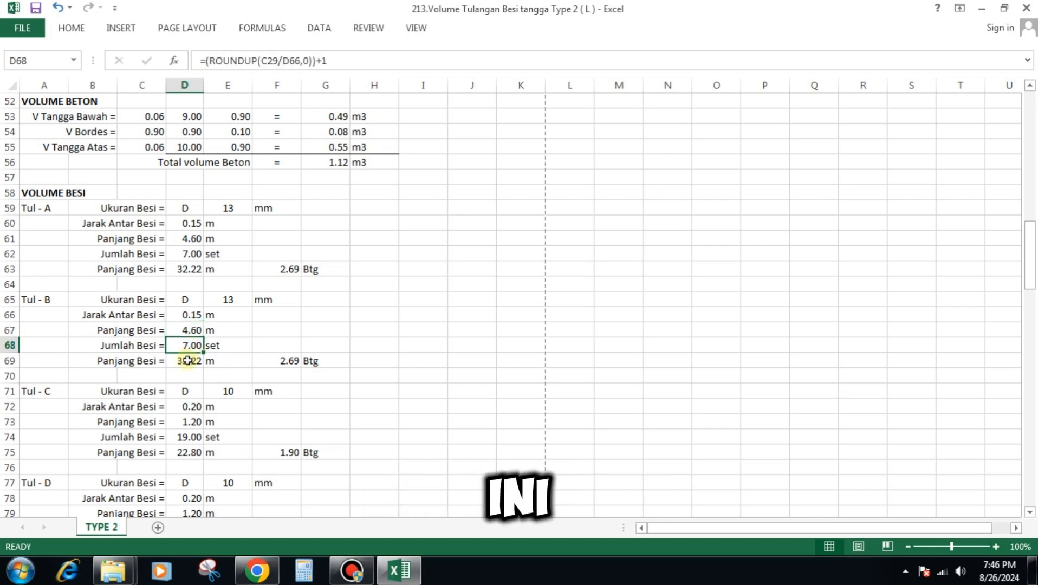
left_click(187, 362)
left_click(228, 362)
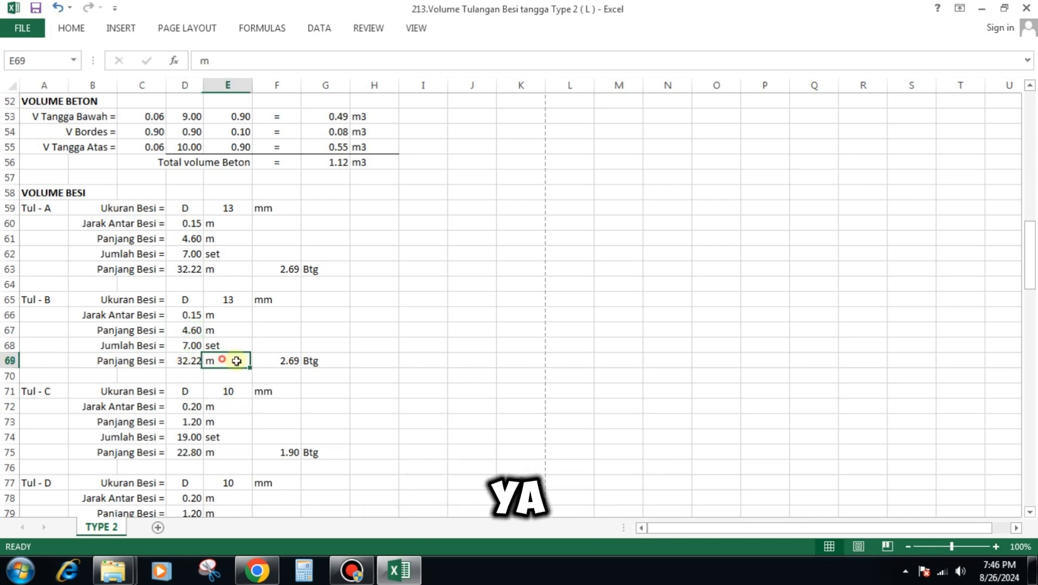
left_click(281, 362)
left_click(309, 360)
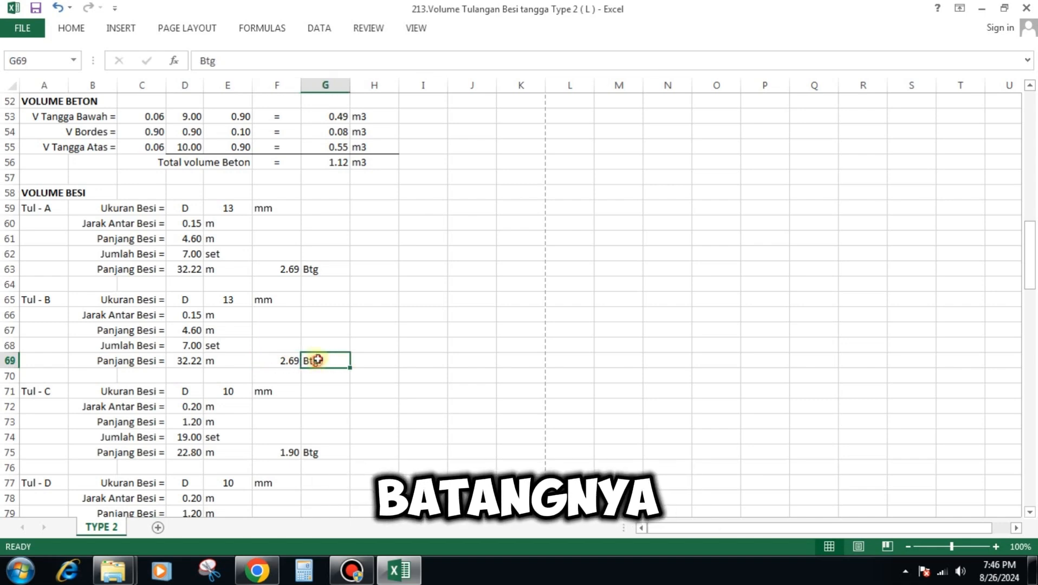
Step: Examine the Tul - C steel calculation from bar size and spacing through total length and number of bars
scroll(320, 275, "down", 2)
left_click(188, 299)
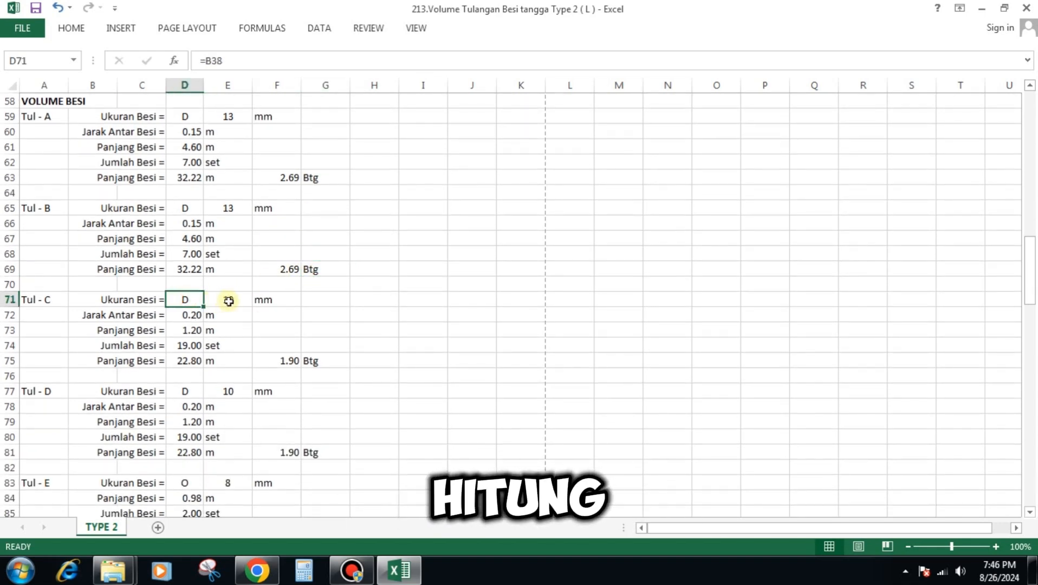
left_click(229, 301)
left_click(273, 298)
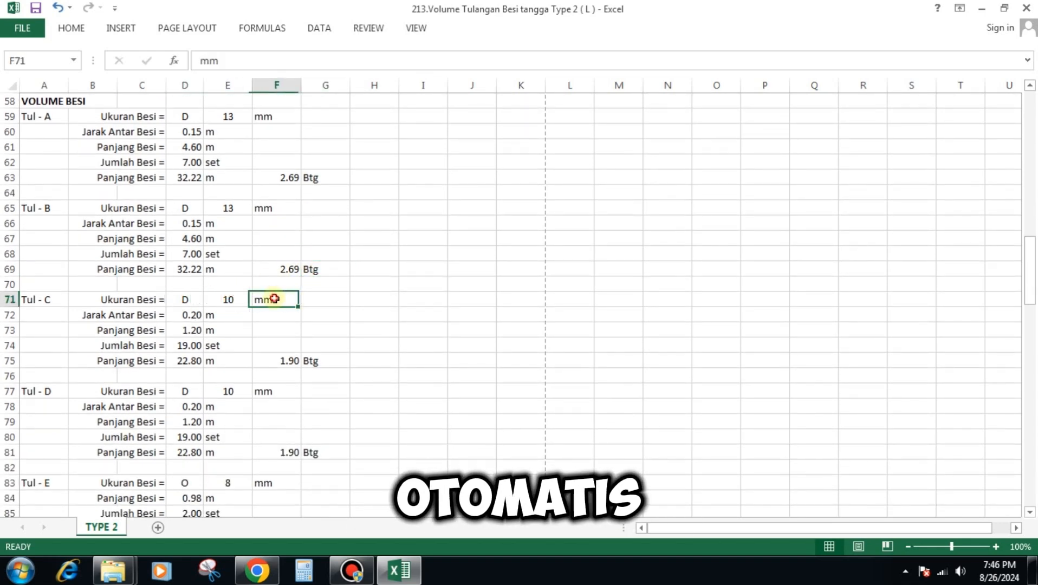
left_click(192, 316)
left_click(196, 330)
left_click(186, 345)
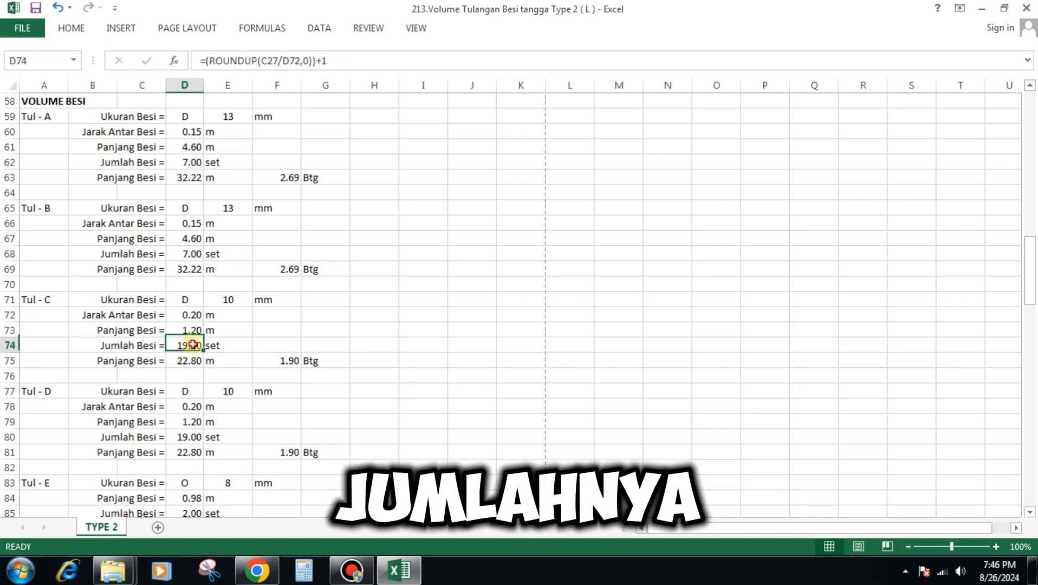
left_click(187, 362)
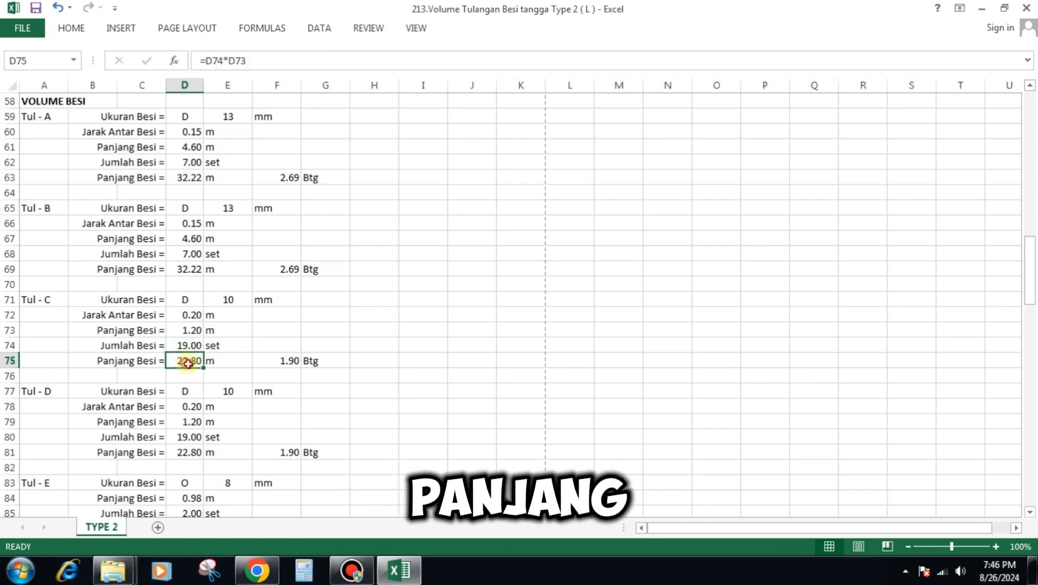
left_click(288, 362)
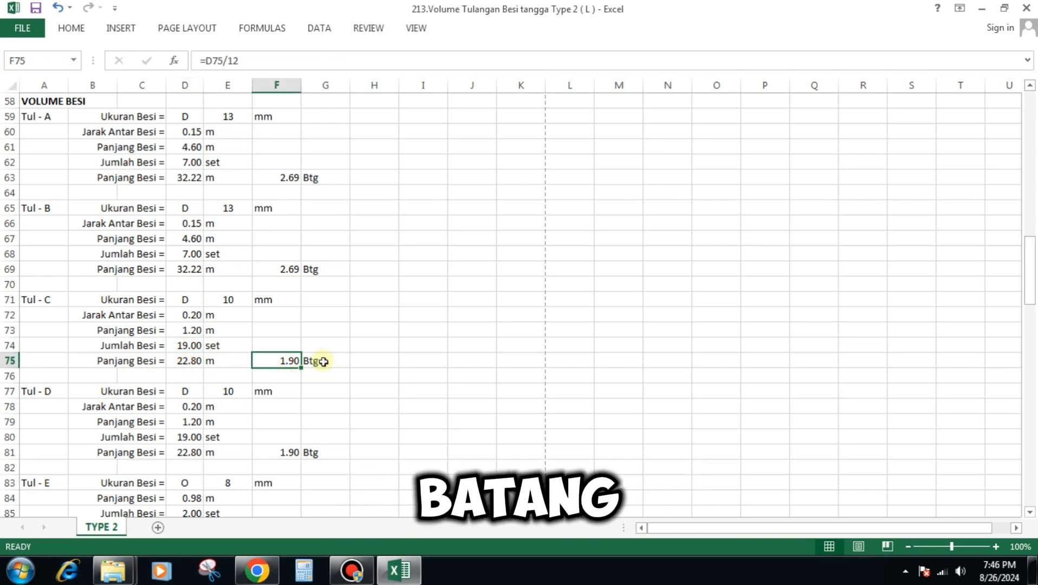
left_click(324, 362)
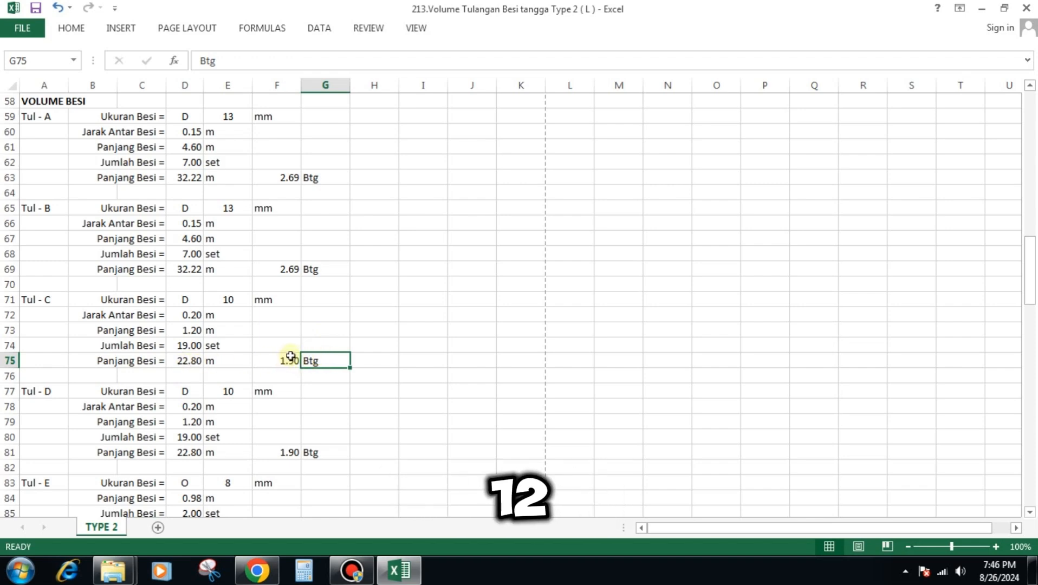
Step: Examine the Tul - D steel calculation, checking its size, spacing, length and quantity formulas and the number of bars
scroll(293, 300, "down", 2)
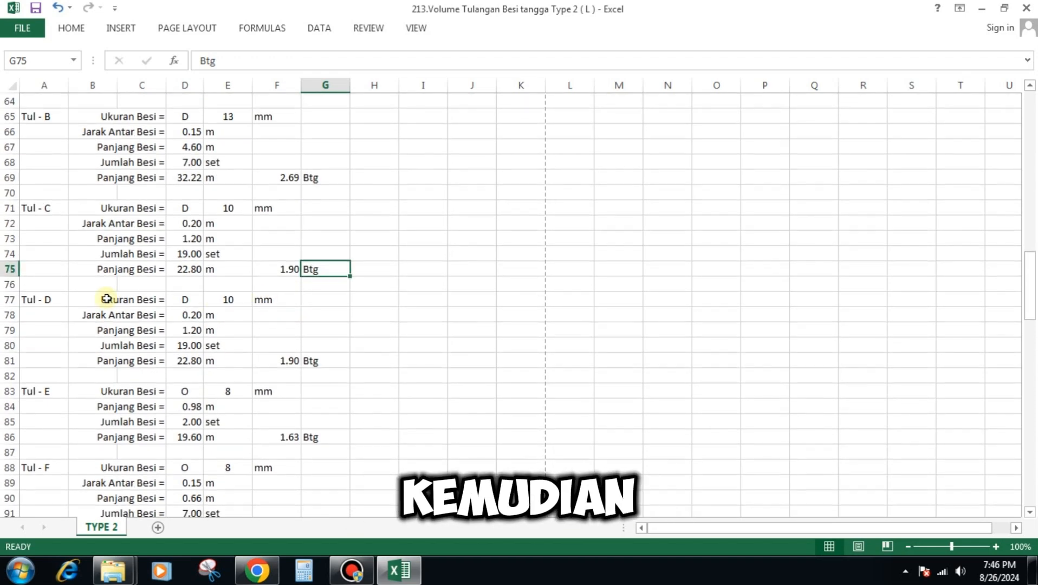
left_click(185, 303)
left_click(229, 299)
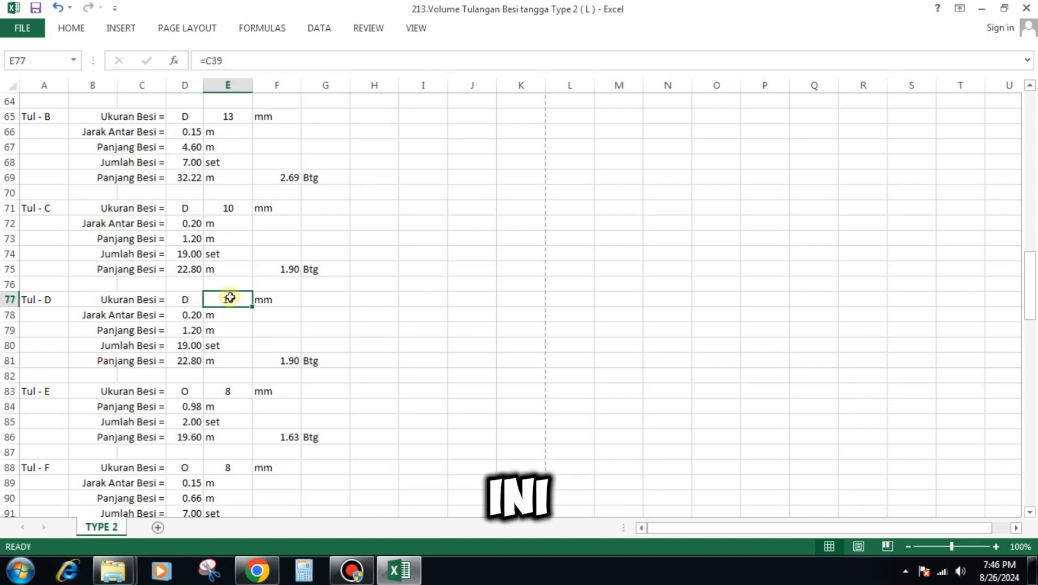
left_click(198, 316)
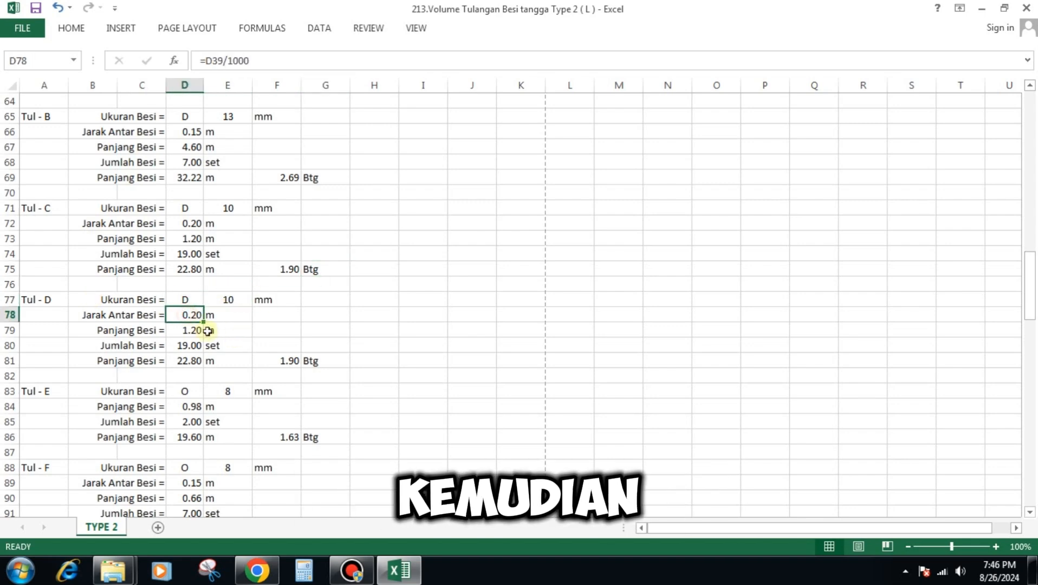
left_click(189, 331)
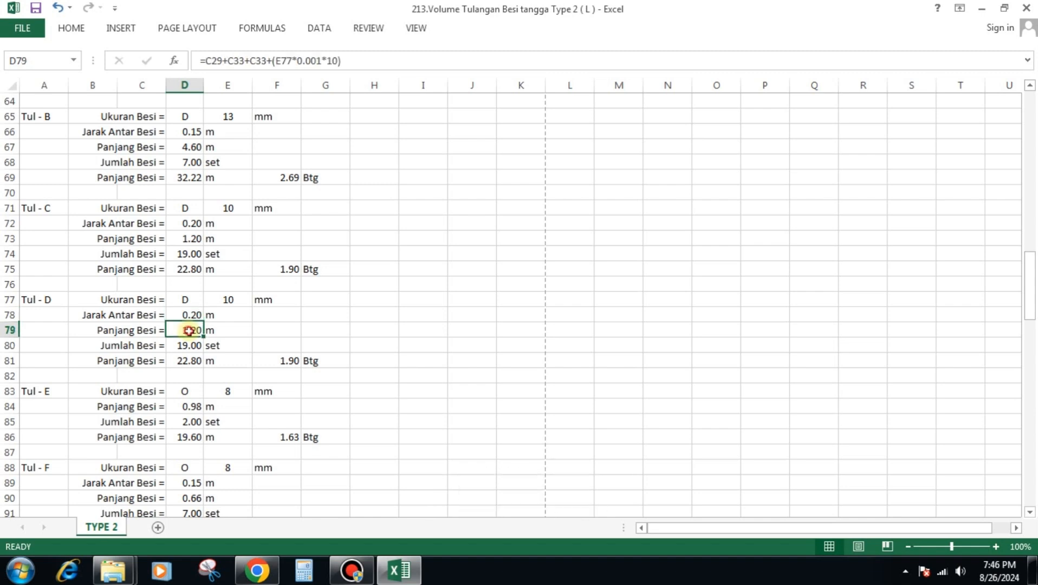
left_click(190, 345)
left_click(188, 360)
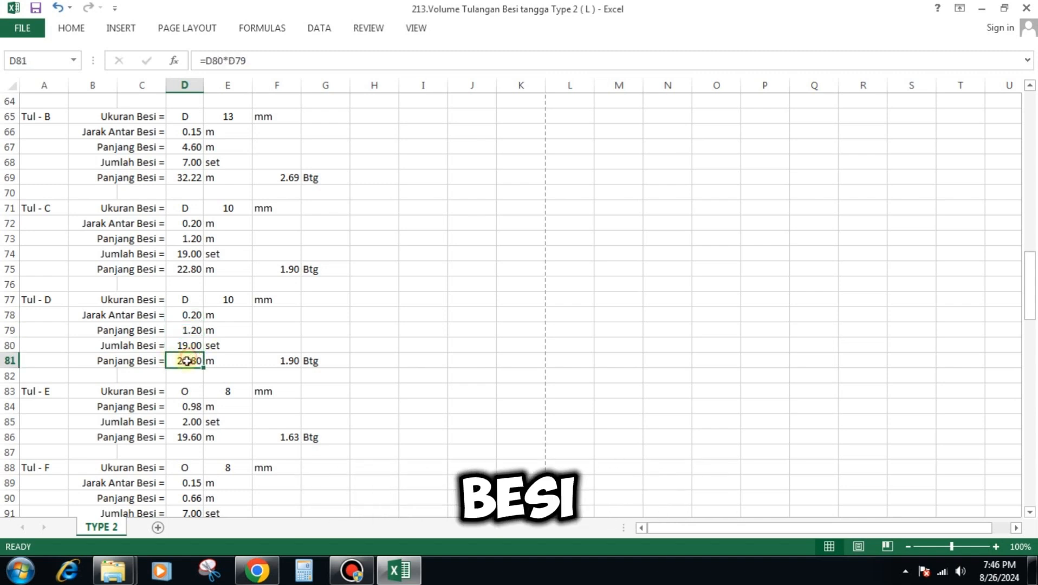
left_click(288, 361)
left_click(324, 360)
Step: Examine the Tul - E steel calculation: bar size, bar length, set quantity, total length and number of bars
scroll(356, 262, "down", 2)
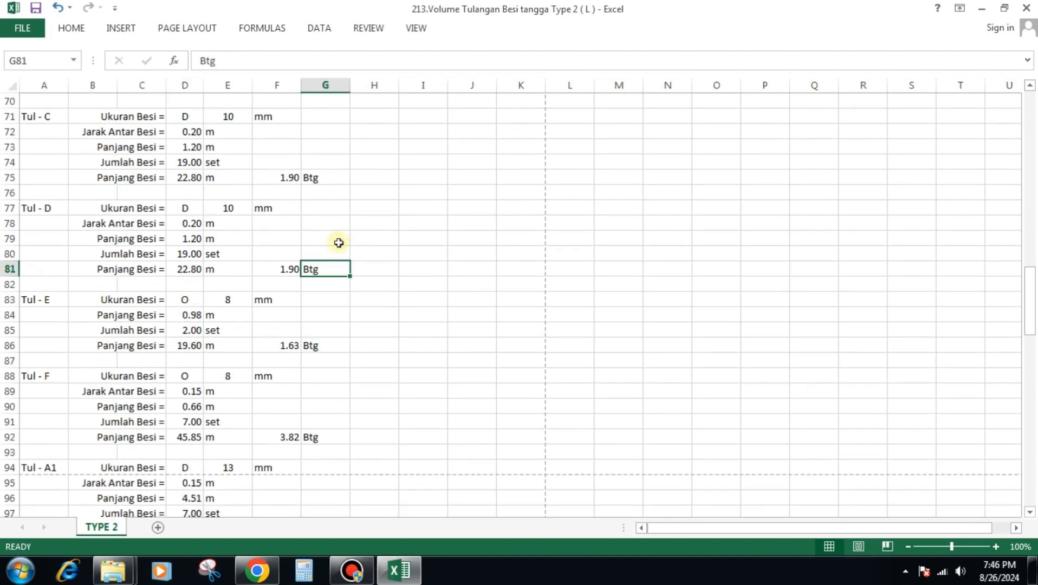
left_click(189, 300)
left_click(223, 300)
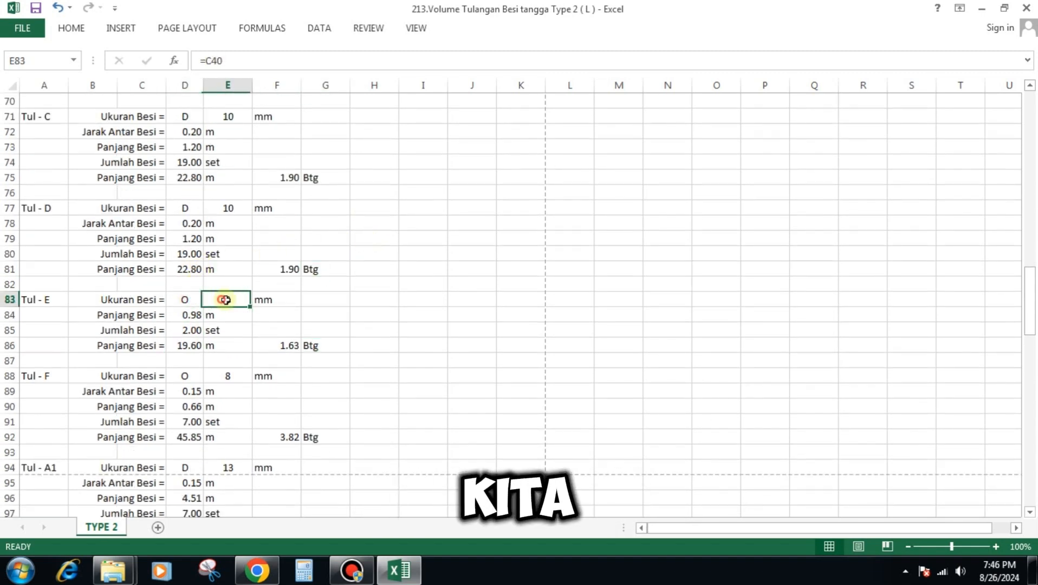
left_click(263, 300)
left_click(185, 299)
left_click(225, 300)
left_click(267, 300)
left_click(196, 317)
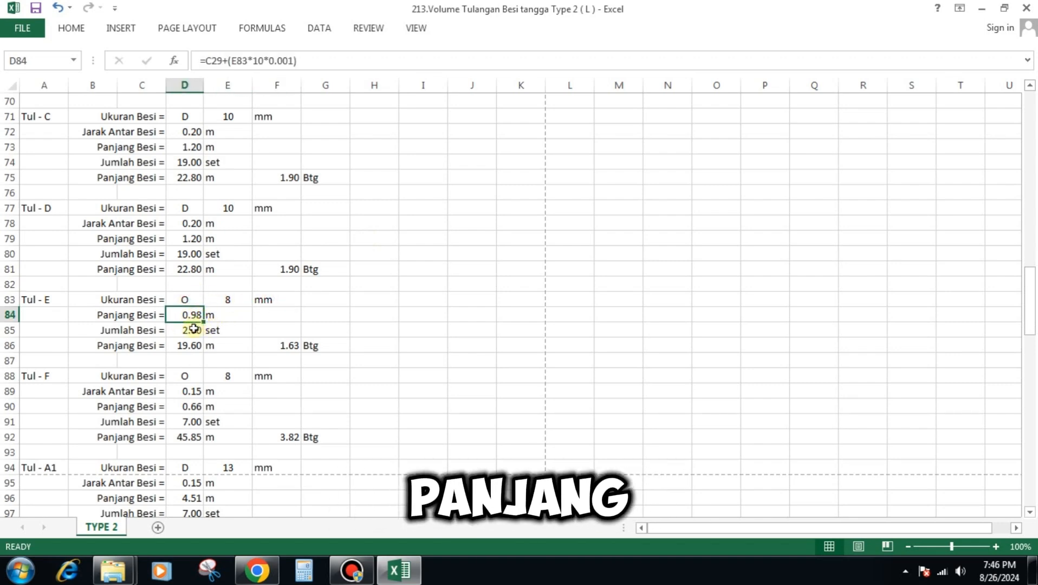
left_click(194, 330)
left_click(188, 347)
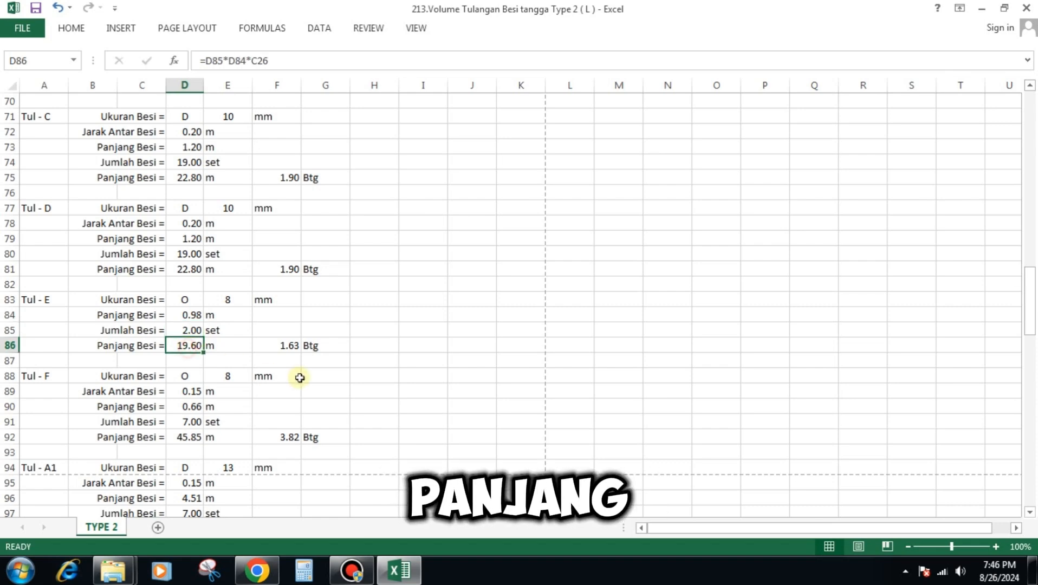
left_click(293, 347)
left_click(316, 347)
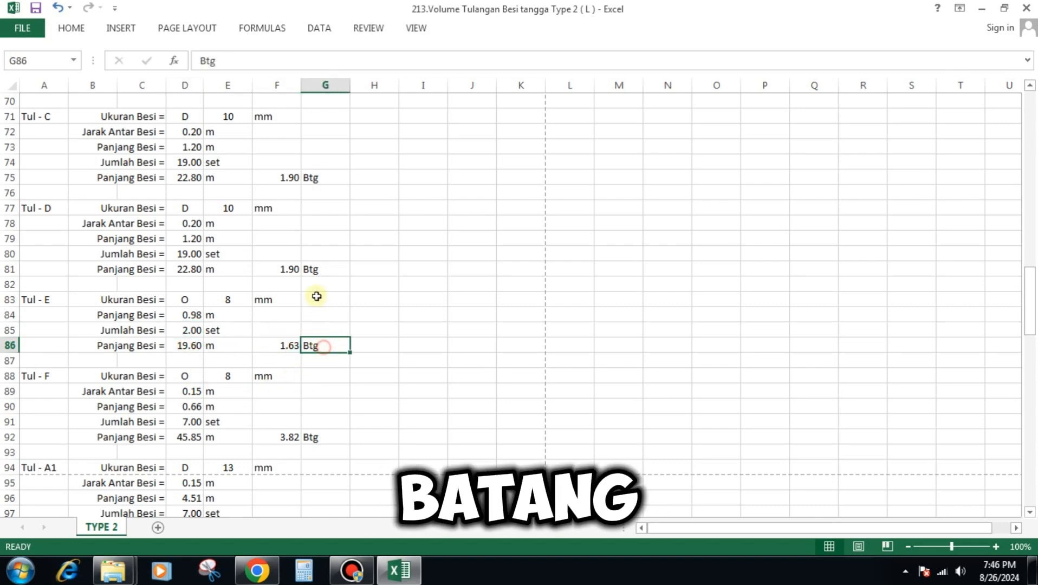
Step: Examine the Tul - F steel calculation: bar size, spacing, bar length, set quantity, total length and number of bars
scroll(315, 282, "down", 3)
left_click(191, 238)
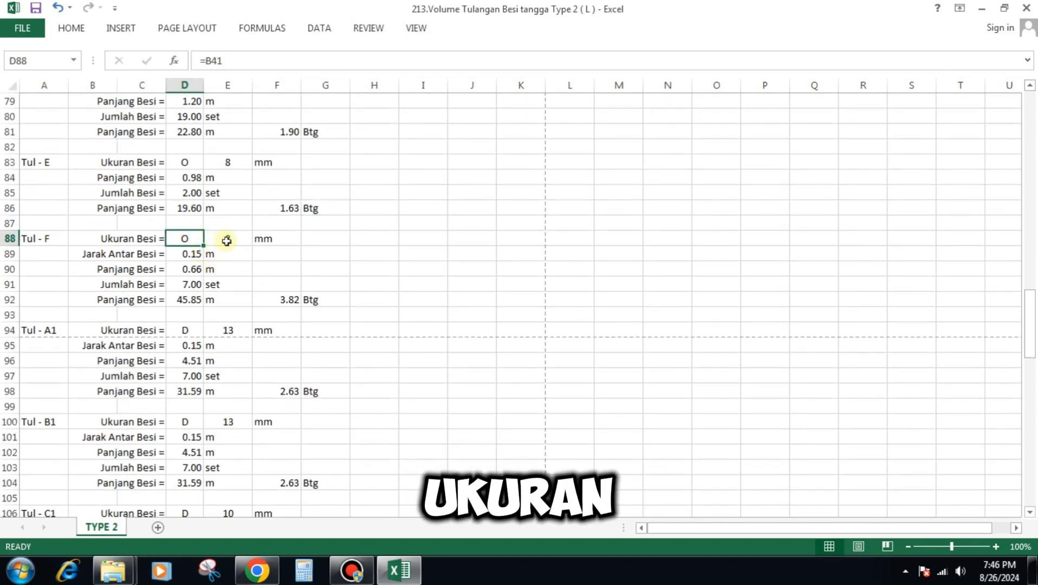
left_click(232, 238)
left_click(275, 242)
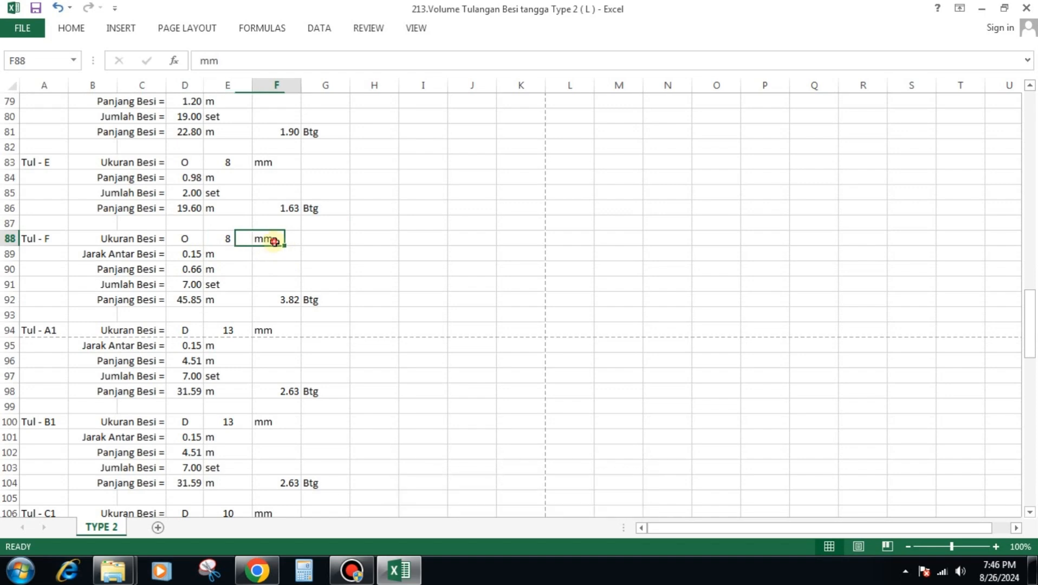
left_click(196, 253)
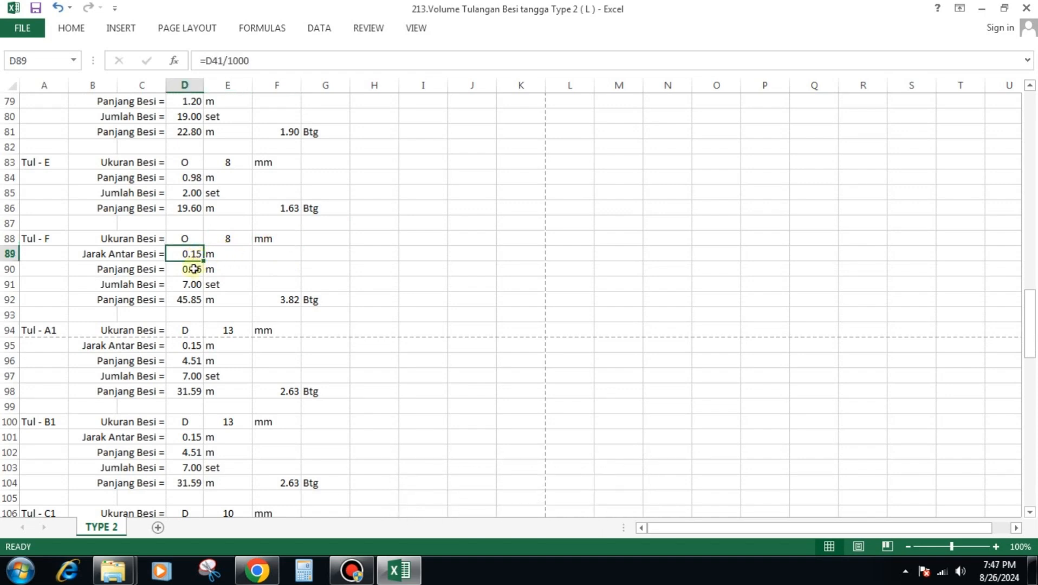
left_click(193, 269)
left_click(190, 286)
left_click(194, 299)
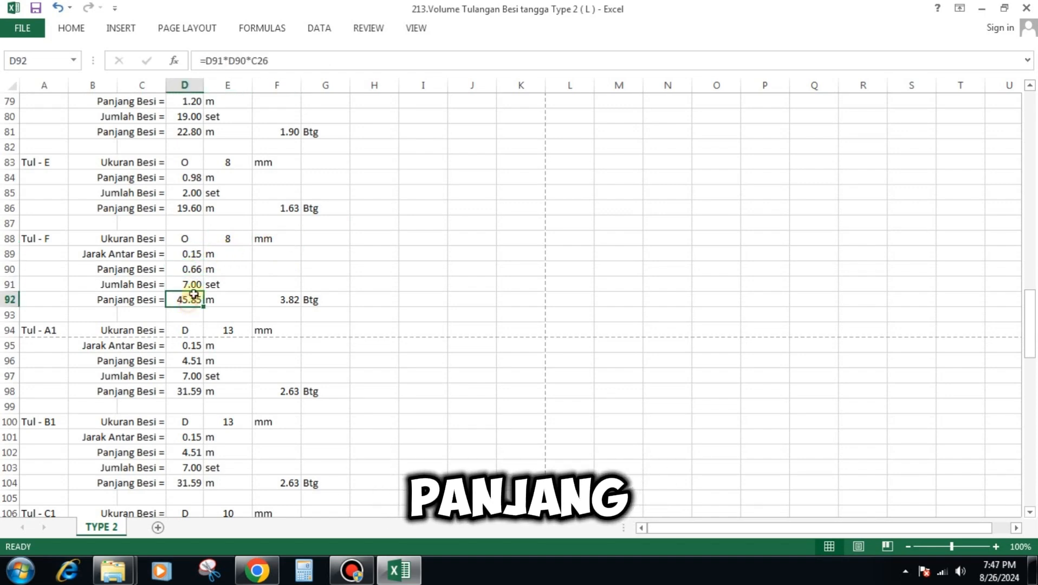
left_click(220, 301)
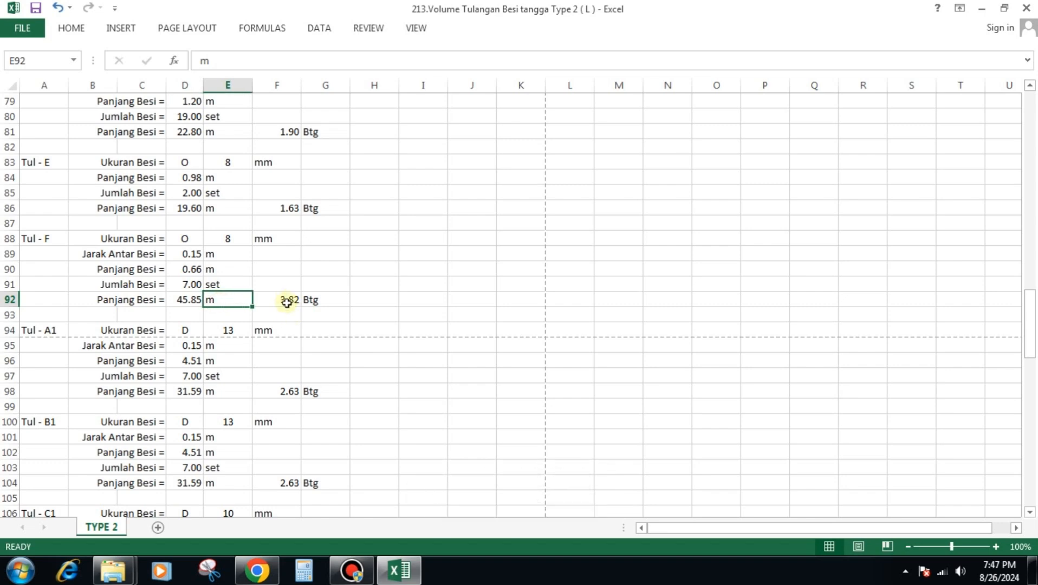
left_click(285, 300)
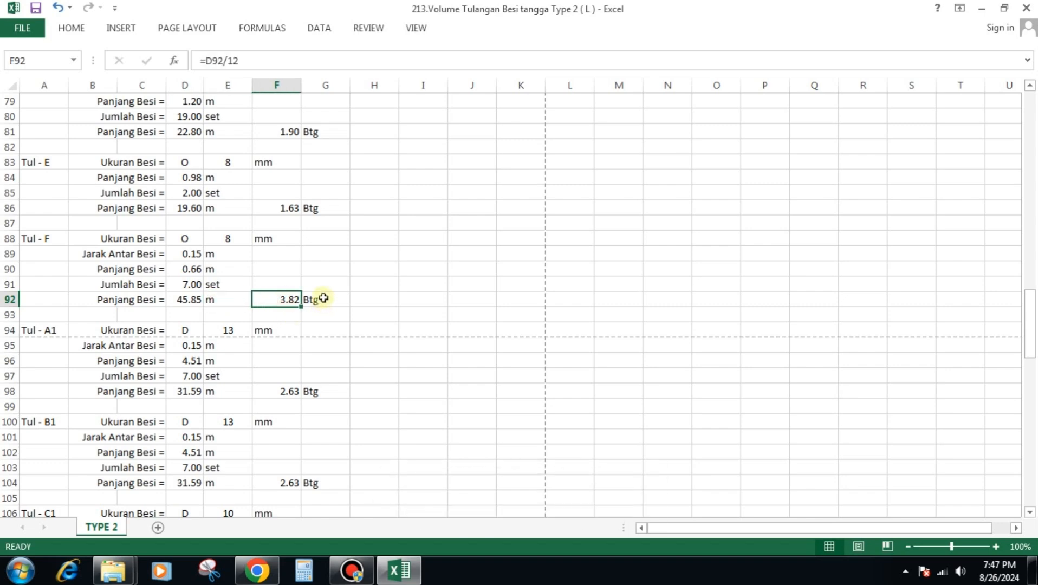
left_click(326, 298)
Step: Examine the Tul - A1 steel calculation: bar size, spacing, bar length, quantity, total length and number of bars
scroll(332, 264, "down", 1)
scroll(331, 264, "down", 2)
left_click(195, 237)
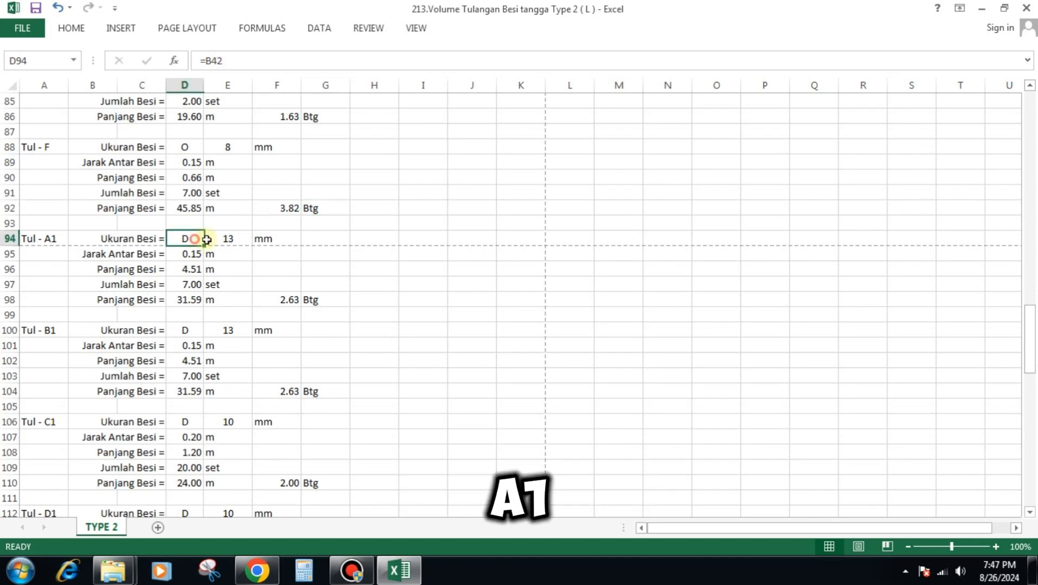
left_click(224, 239)
left_click(267, 238)
left_click(190, 254)
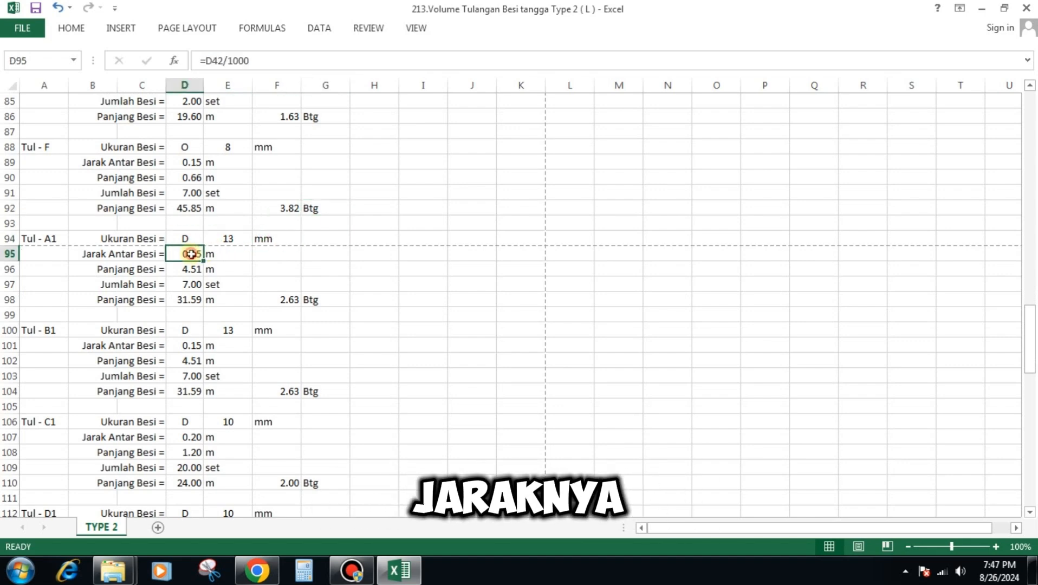
left_click(193, 269)
left_click(192, 285)
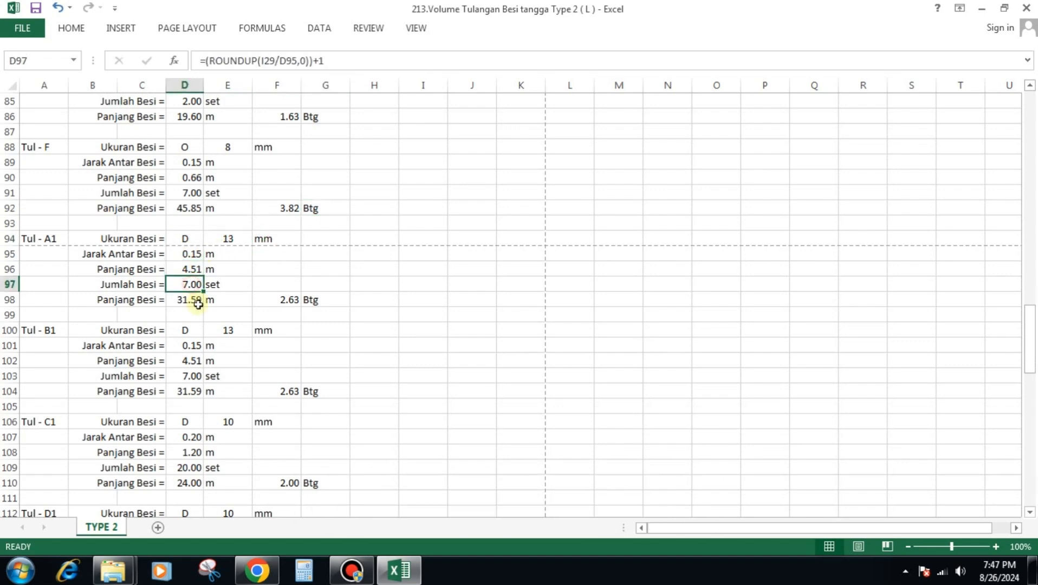
left_click(194, 300)
left_click(280, 299)
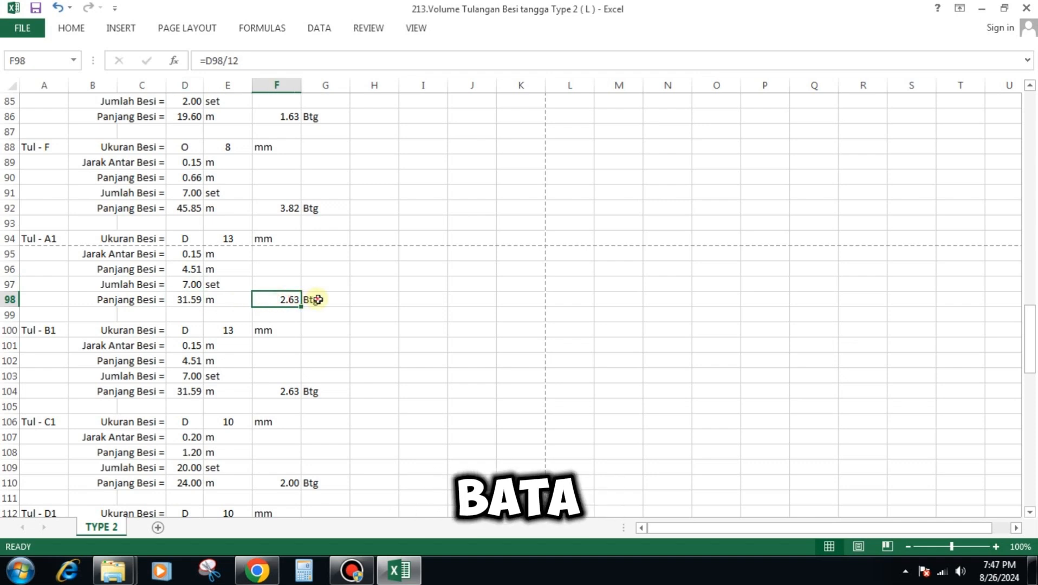
left_click(317, 299)
Step: Examine the Tul - B1 steel calculation: bar size, spacing, bar length, set quantity, total length and number of bars
scroll(330, 268, "down", 1)
scroll(329, 268, "down", 2)
left_click(188, 238)
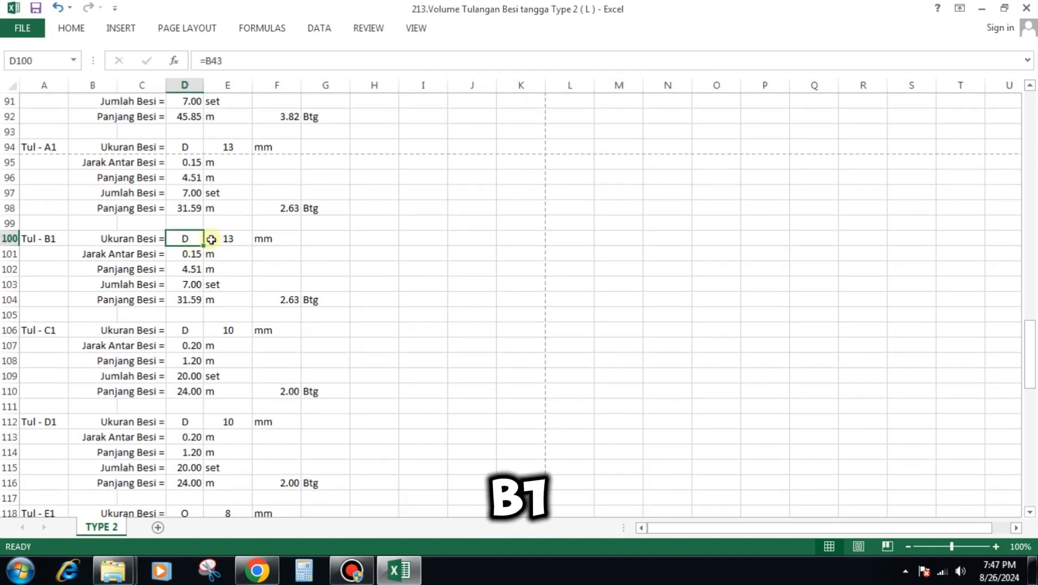
left_click(217, 239)
left_click(186, 254)
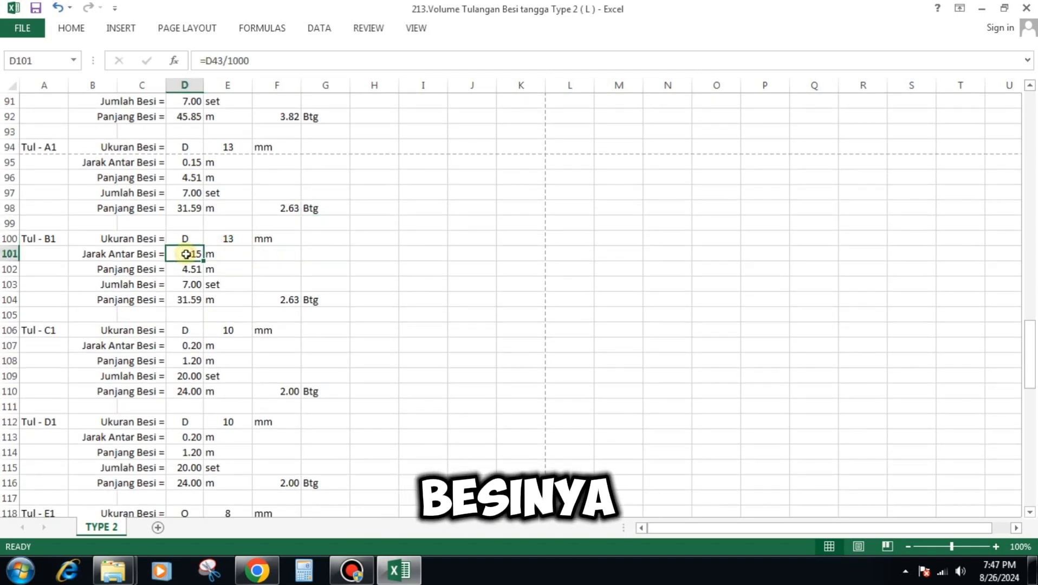
left_click(192, 270)
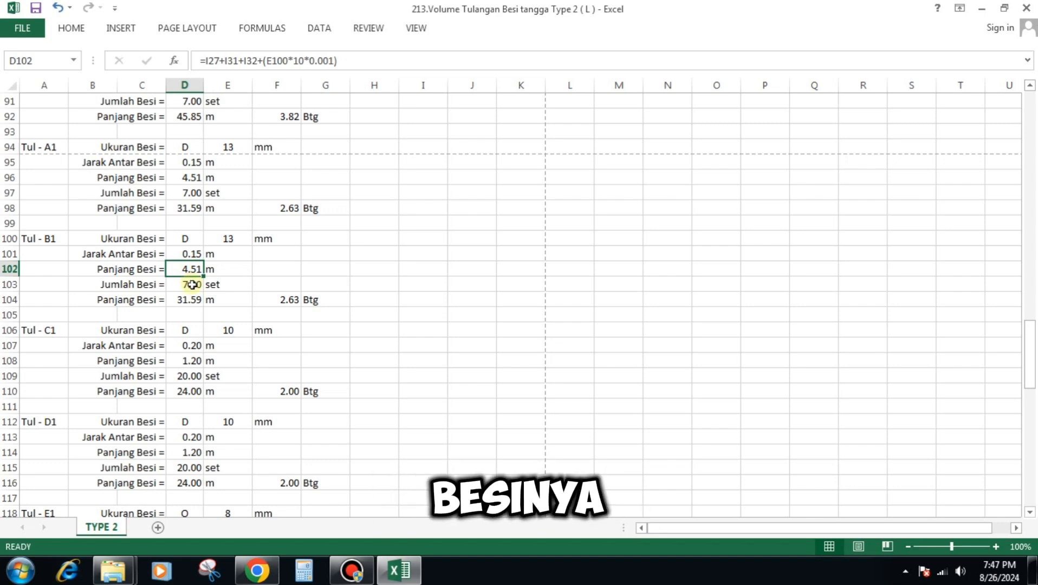
left_click(193, 285)
left_click(195, 302)
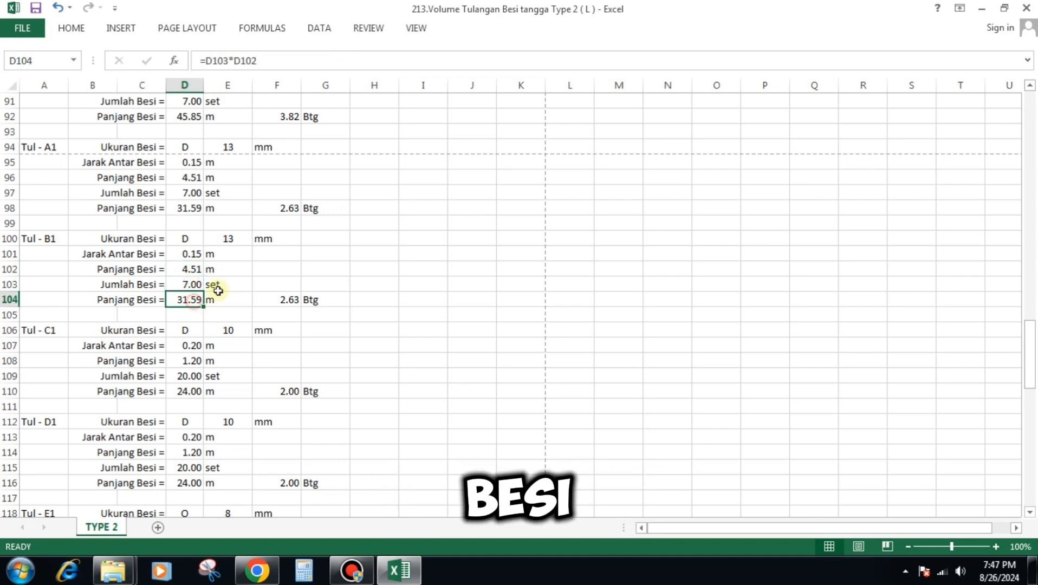
left_click(284, 300)
left_click(325, 300)
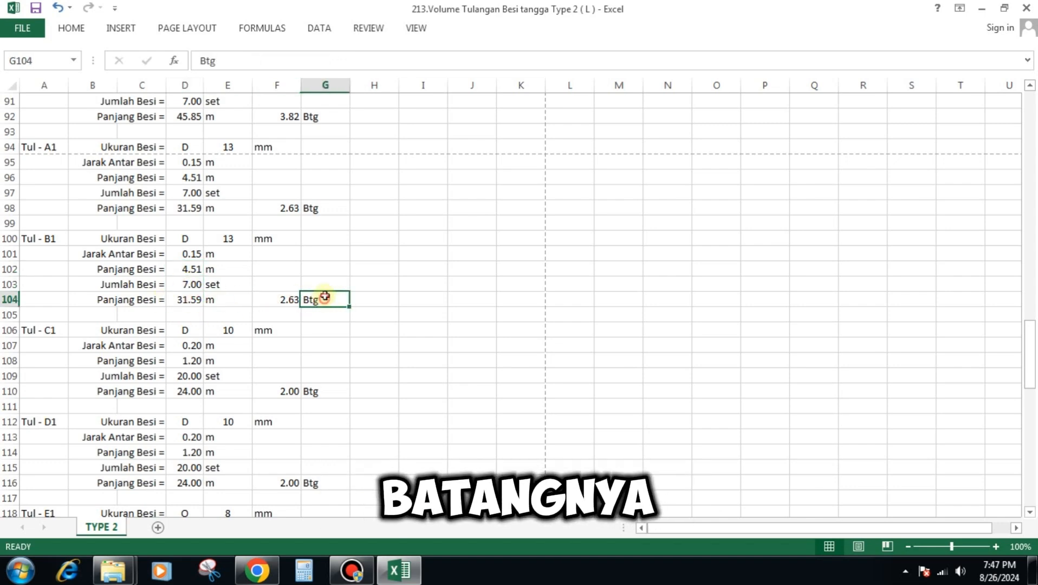
Step: Examine the Tul - C1 steel calculation: bar size, spacing, bar length, set quantity, total length and number of bars
scroll(327, 263, "down", 1)
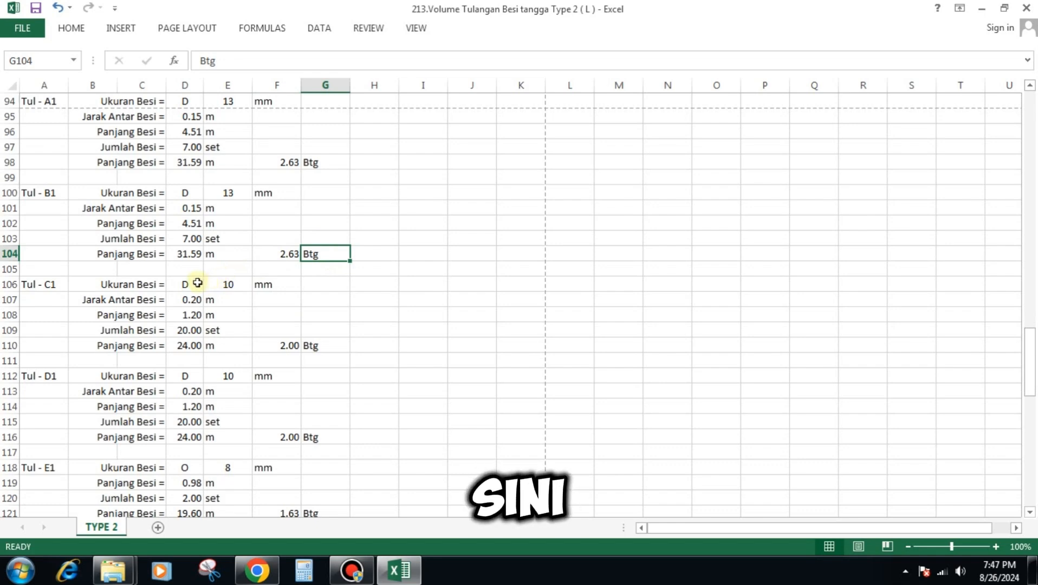
left_click(197, 282)
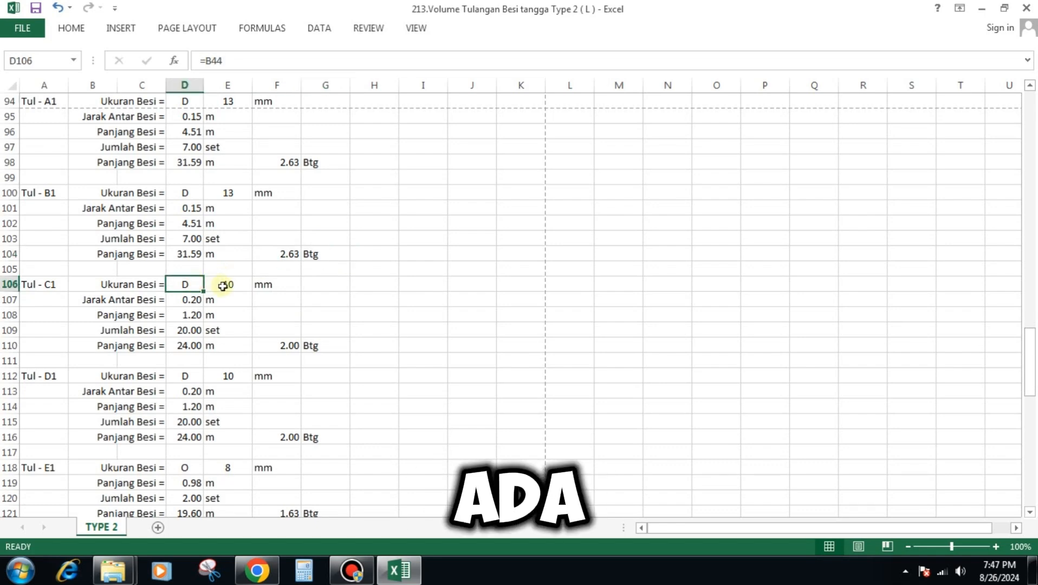
left_click(223, 286)
left_click(188, 299)
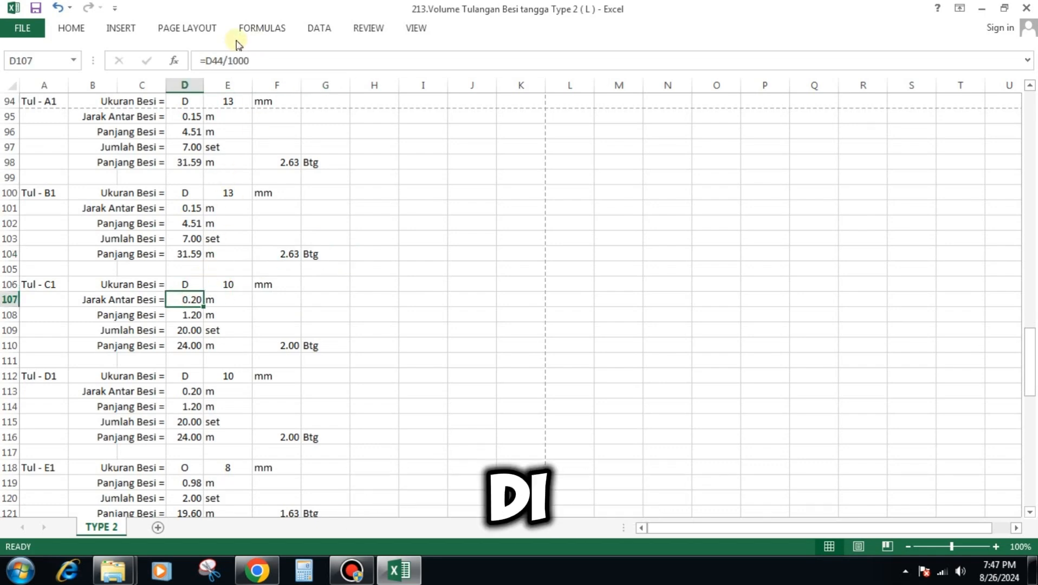
left_click(190, 315)
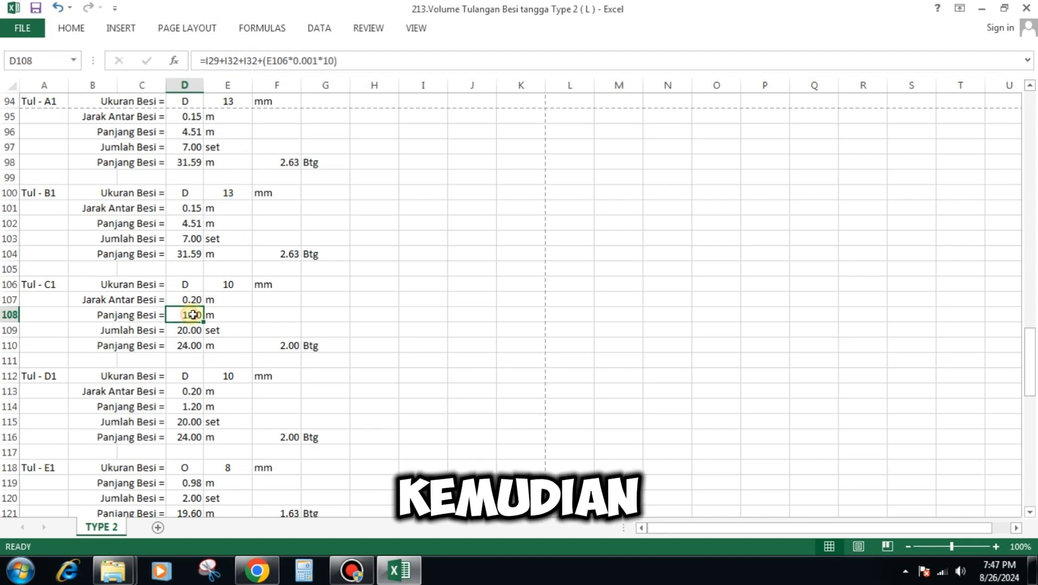
left_click(191, 332)
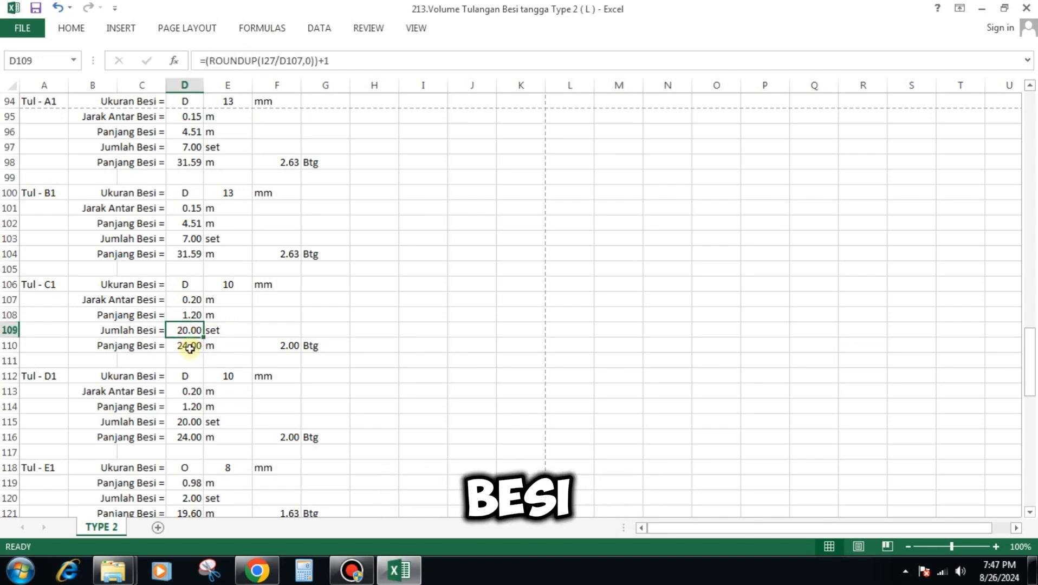
left_click(189, 347)
left_click(294, 345)
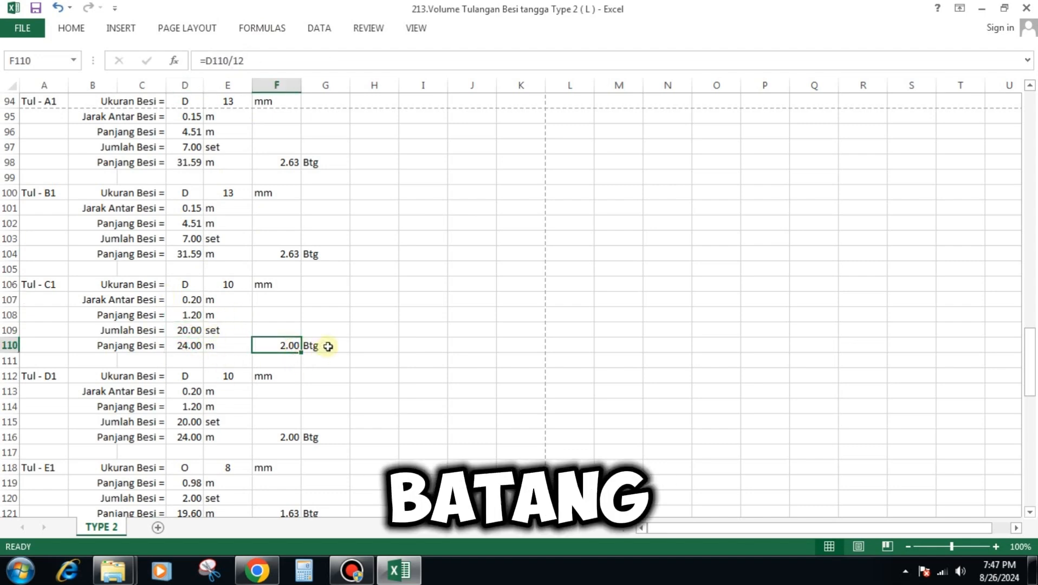
left_click(327, 345)
Step: Examine the Tul - D1 steel calculation: bar size, spacing, bar length, set quantity, total length and number of bars
scroll(360, 271, "down", 3)
left_click(189, 239)
left_click(230, 238)
left_click(271, 238)
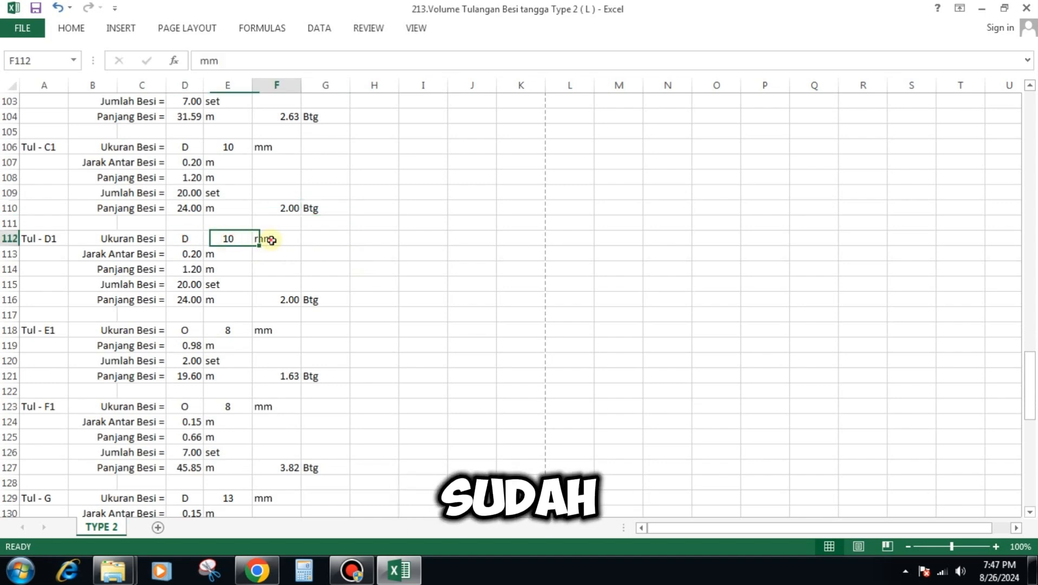
left_click(190, 254)
left_click(193, 270)
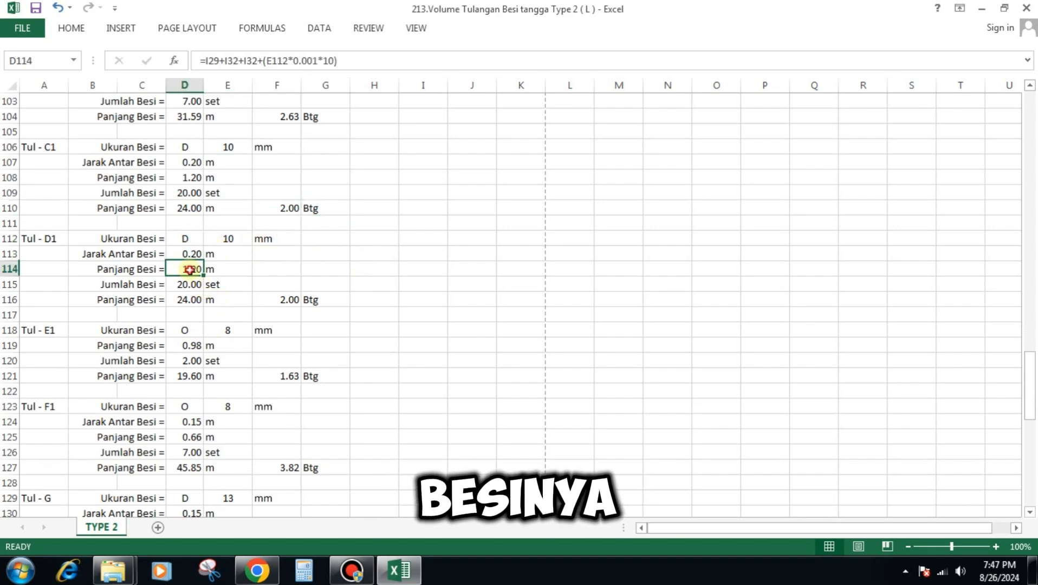
left_click(192, 285)
left_click(190, 298)
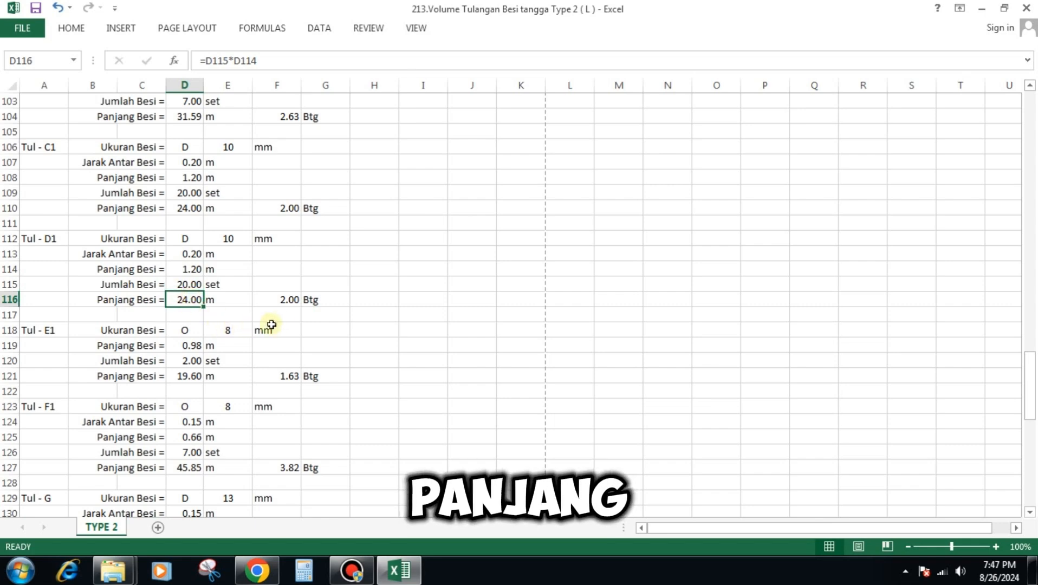
left_click(287, 298)
left_click(319, 299)
Step: Examine the Tul - E1 steel calculation: bar size, bar length, set quantity, total length and number of bars
scroll(355, 255, "down", 2)
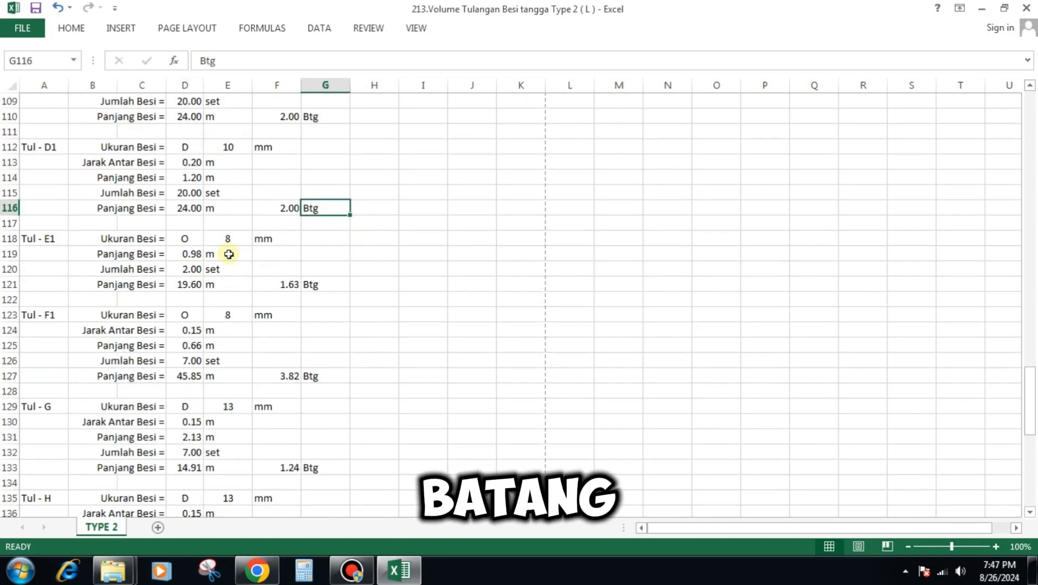
left_click(186, 238)
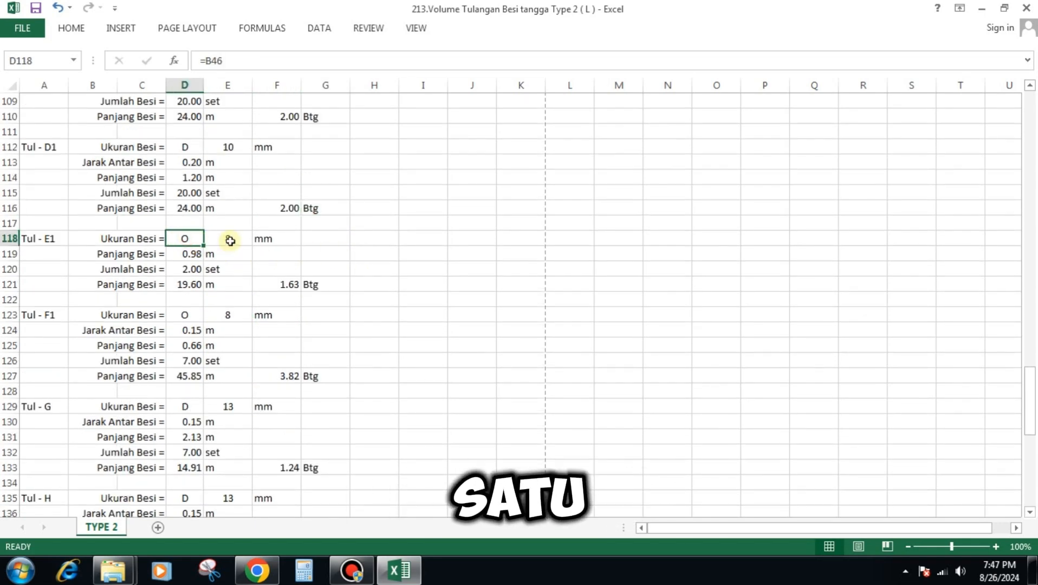
left_click(231, 240)
left_click(267, 239)
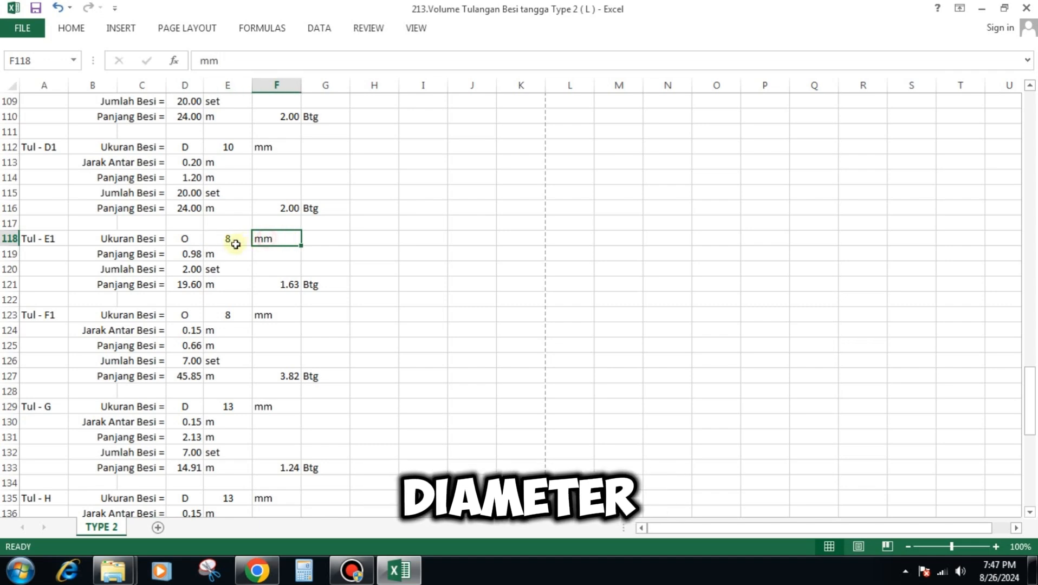
left_click(192, 254)
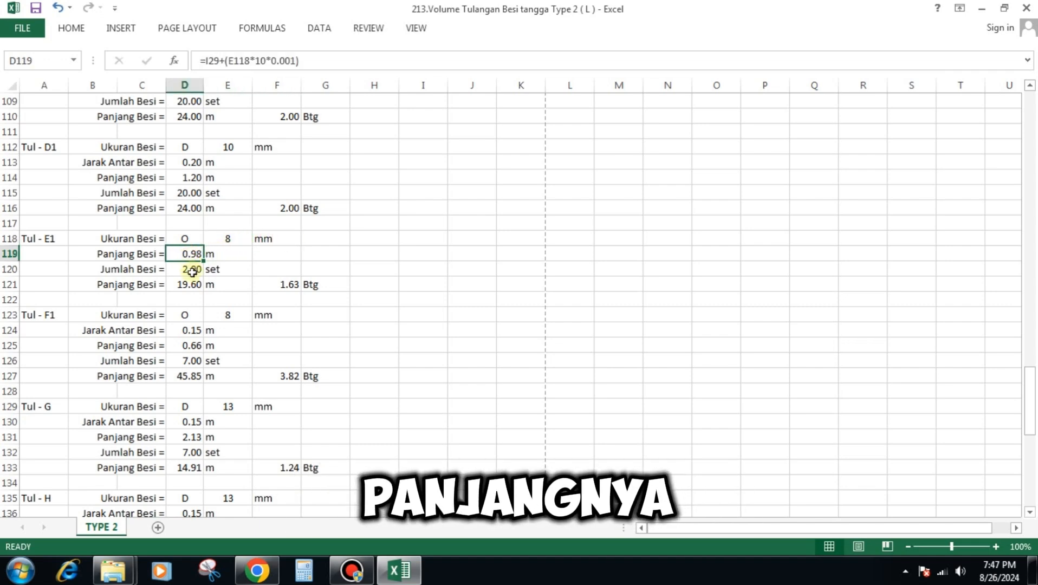
left_click(193, 271)
left_click(193, 286)
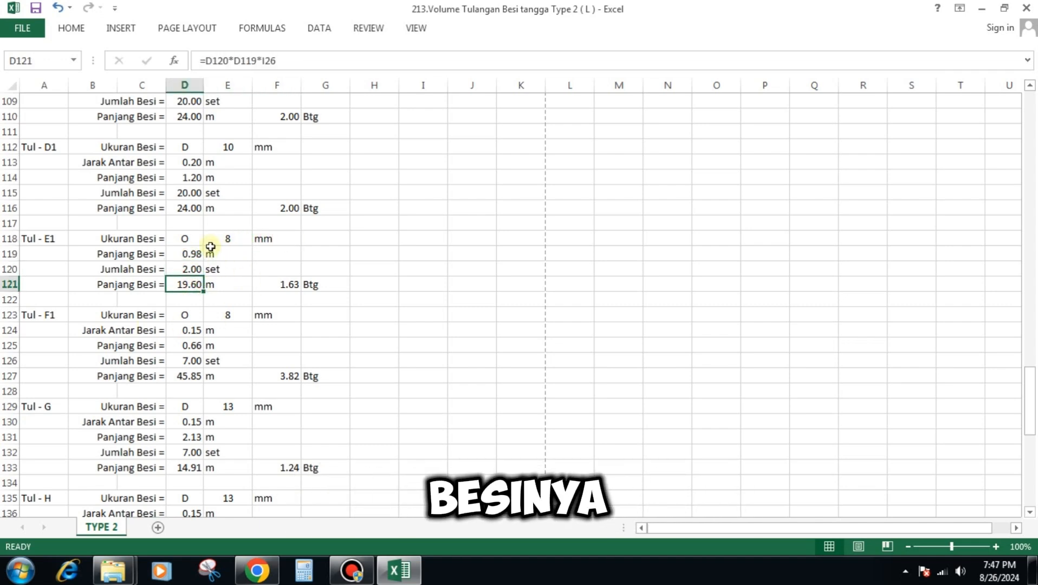
left_click(295, 285)
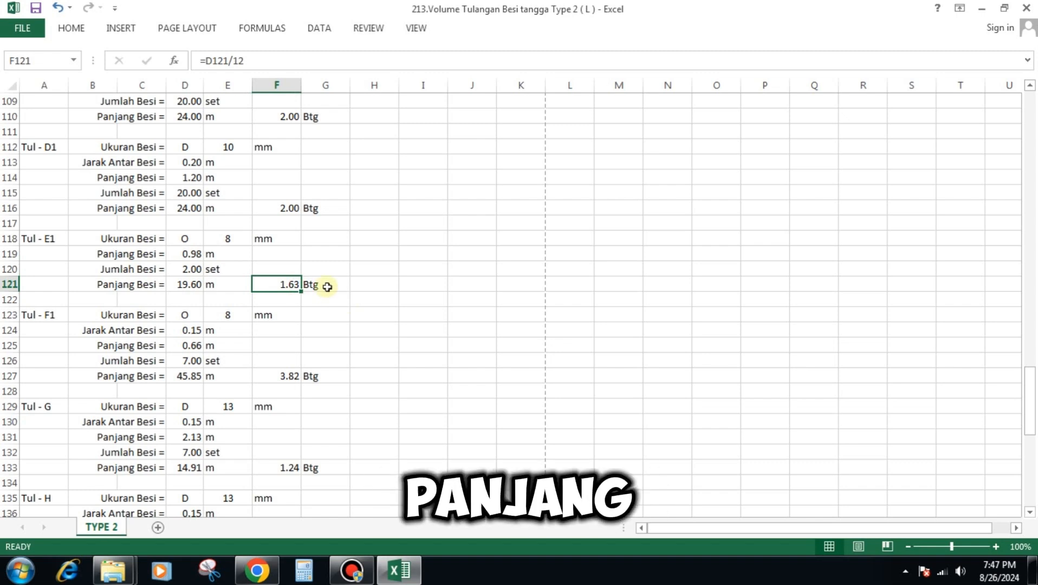
left_click(328, 286)
Step: Examine the Tul - F1 steel calculation: bar size, spacing, bar length, set quantity, total length and number of bars
scroll(340, 246, "down", 1)
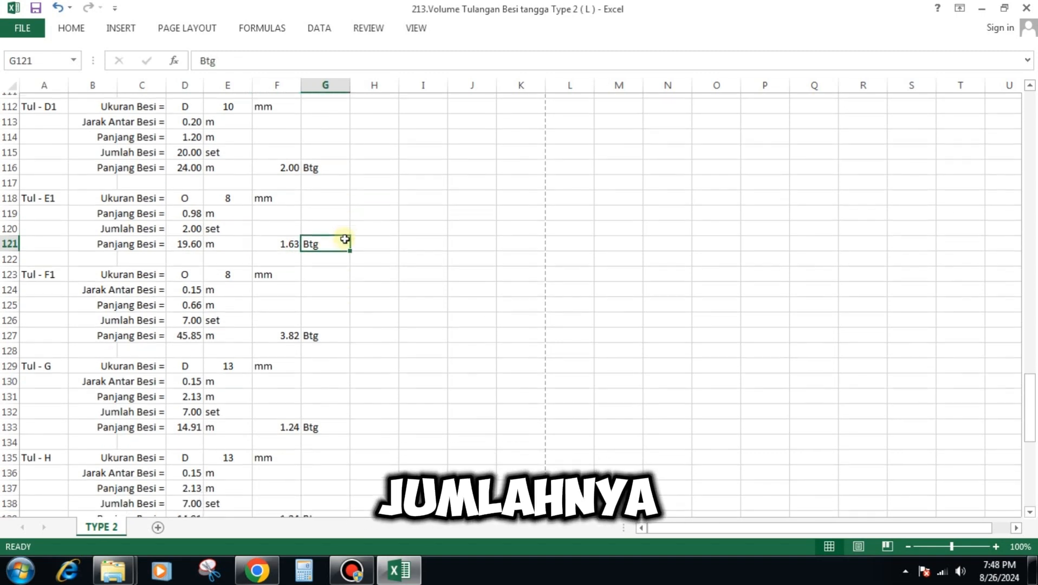
left_click(186, 270)
left_click(229, 269)
left_click(260, 270)
left_click(193, 285)
left_click(195, 300)
left_click(195, 315)
left_click(190, 330)
left_click(272, 330)
Step: Examine the Tul - G steel calculation: bar size, spacing, bar length, set quantity, total length and number of bars
scroll(318, 262, "down", 2)
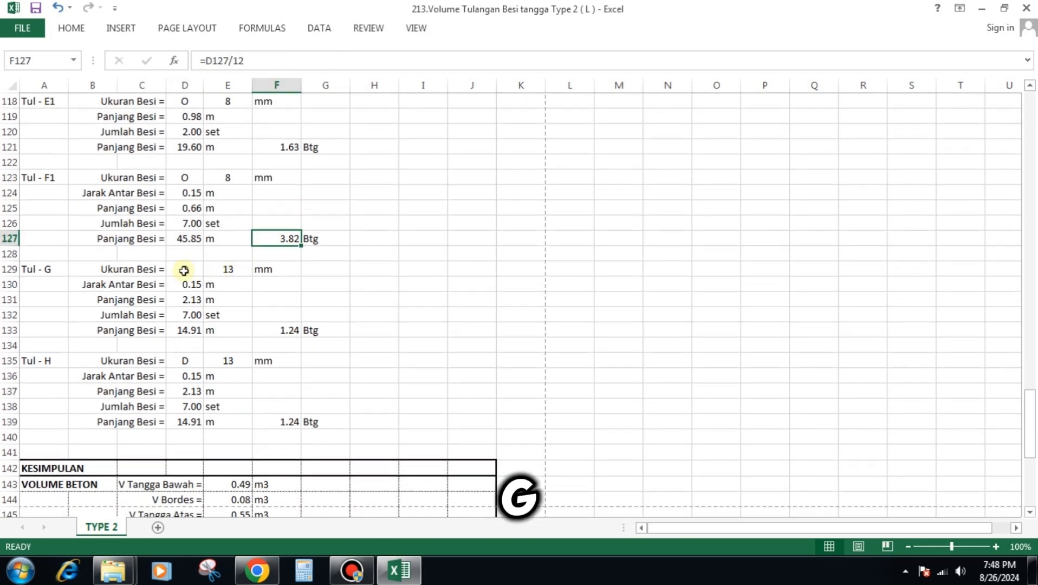
left_click(183, 269)
left_click(229, 269)
left_click(194, 286)
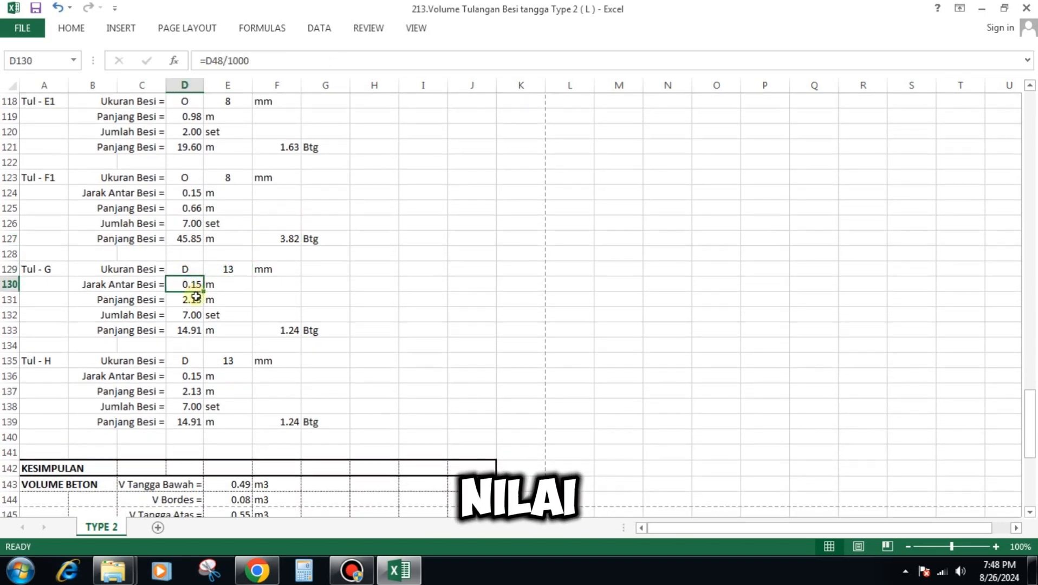
left_click(195, 301)
left_click(194, 314)
left_click(193, 330)
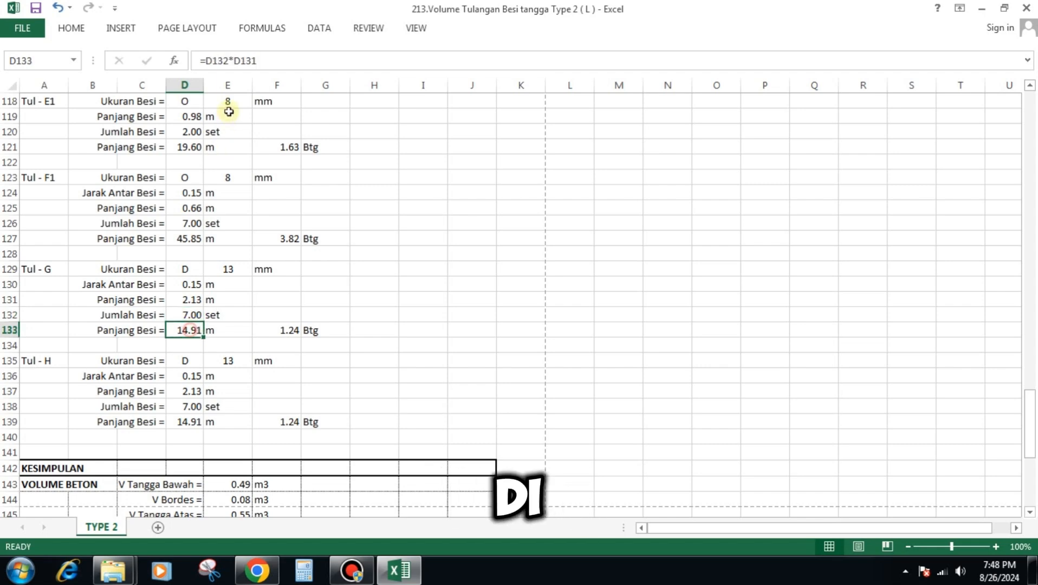
left_click(290, 330)
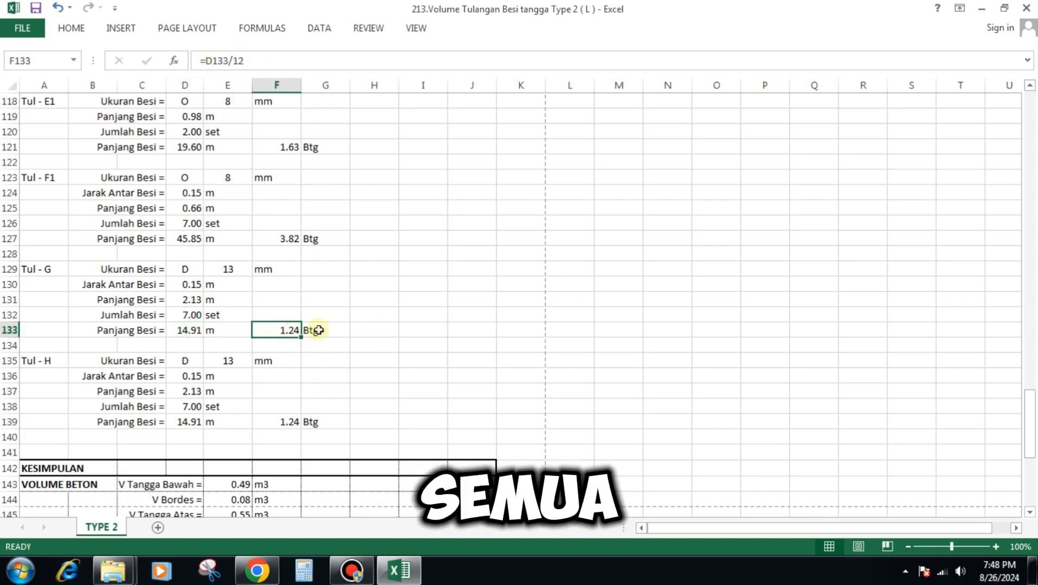
left_click(318, 331)
Step: Examine the Tul - H steel calculation: bar size, spacing, bar length, set quantity, total length and number of bars
scroll(220, 349, "down", 1)
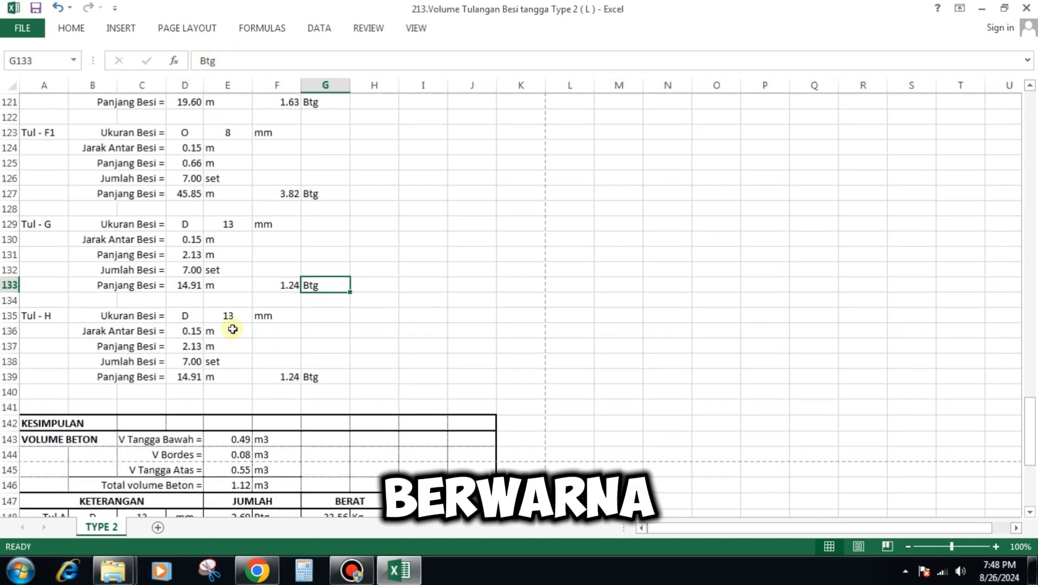
left_click(191, 314)
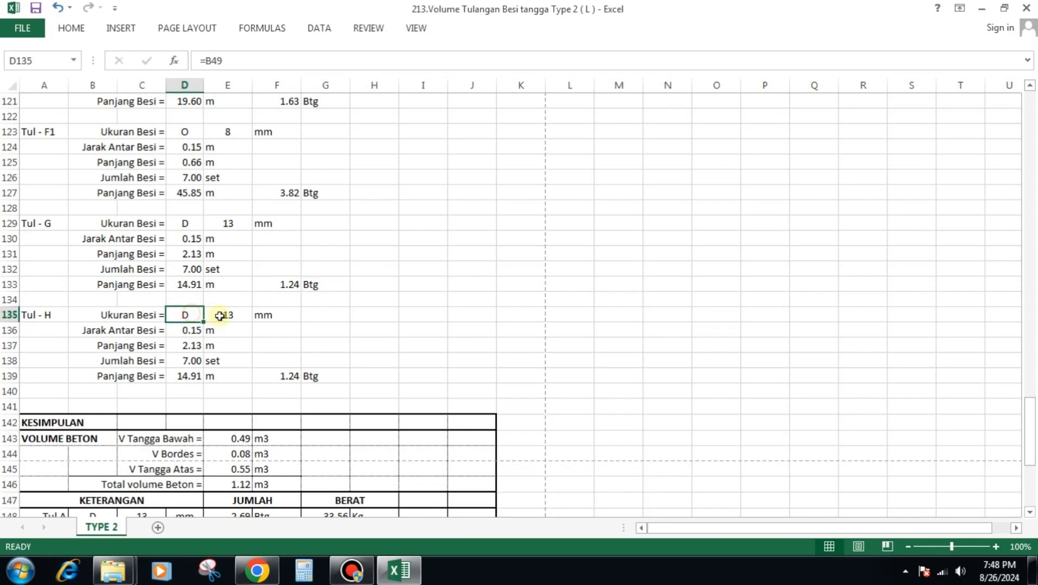
left_click(221, 315)
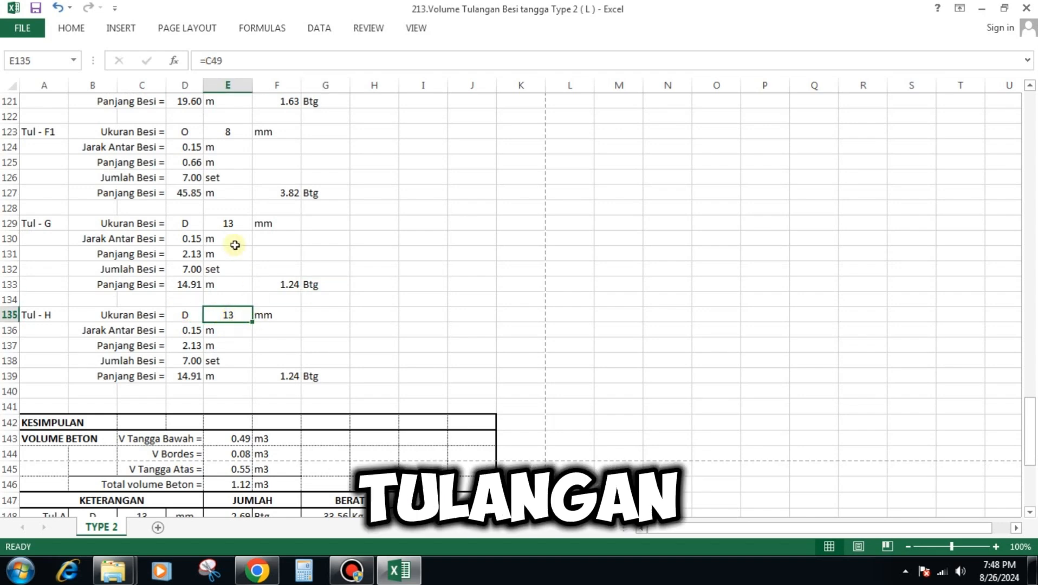
left_click(190, 332)
left_click(195, 349)
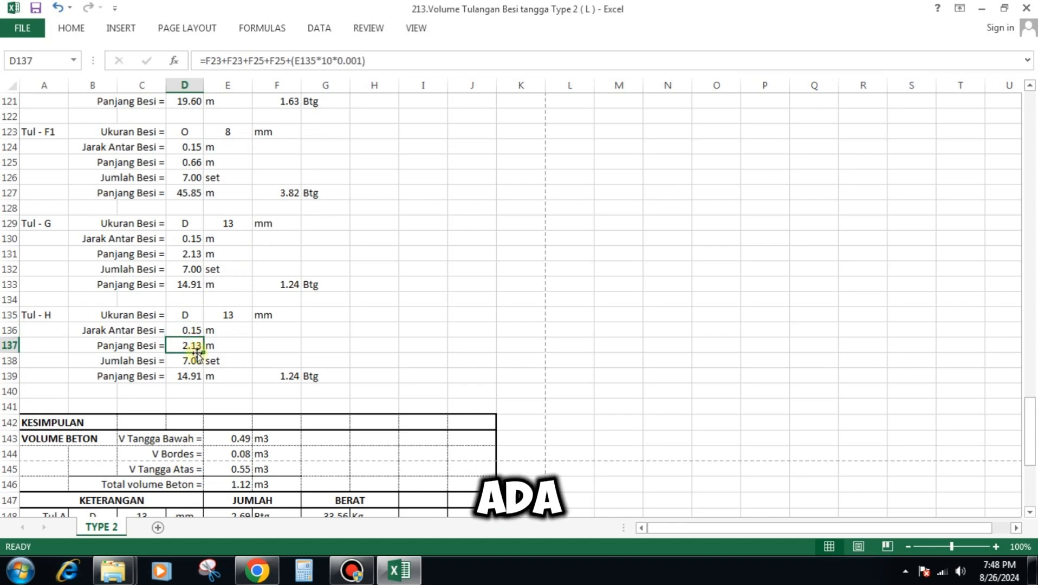
left_click(196, 363)
left_click(190, 377)
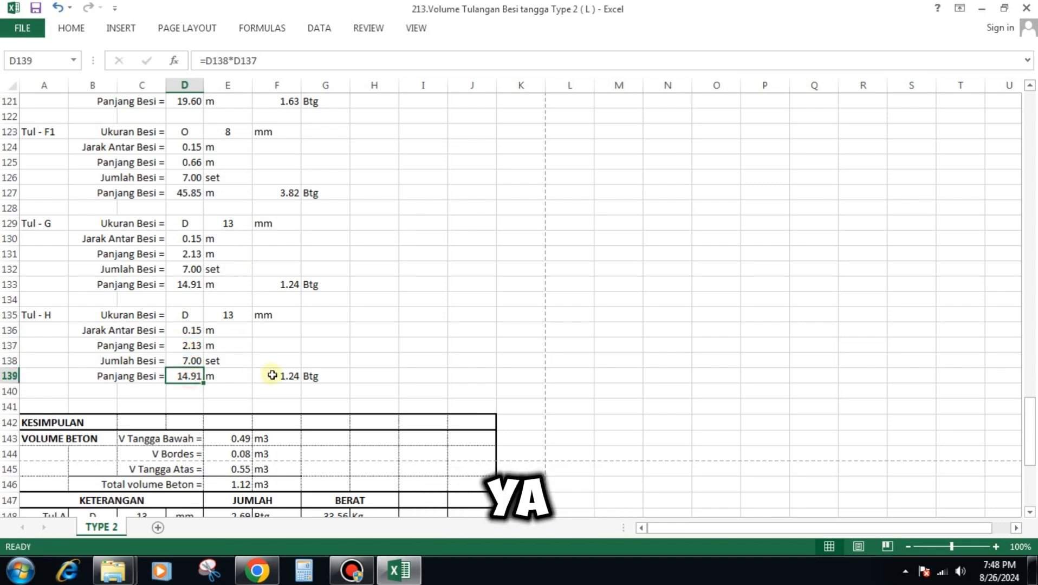
left_click(282, 379)
left_click(313, 376)
Step: Review the concrete volumes in the KESIMPULAN summary for the lower stair, landing and upper stair, plus the total concrete volume
scroll(352, 263, "down", 4)
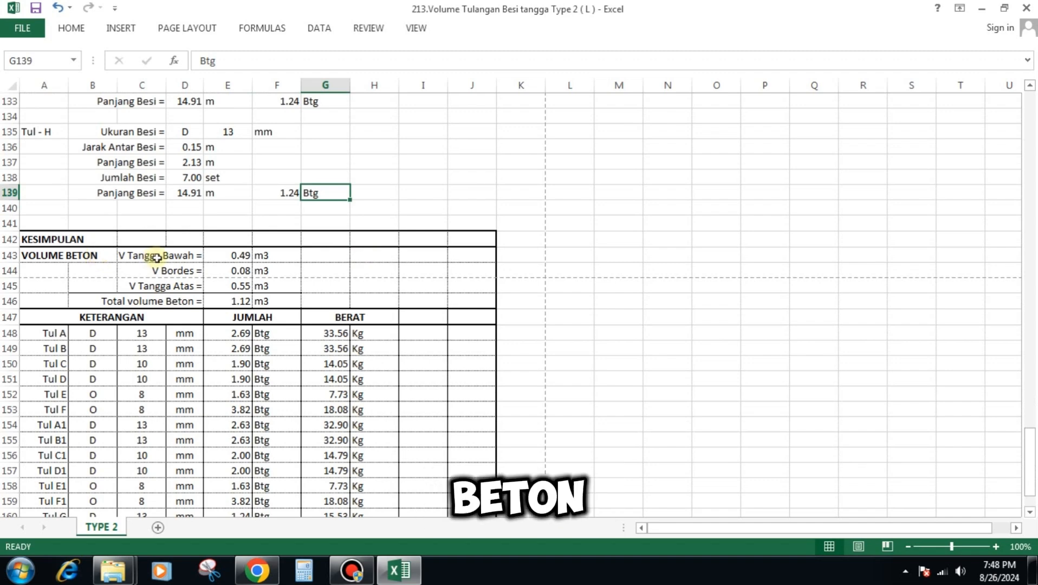
left_click(157, 258)
left_click(245, 256)
left_click(196, 271)
left_click(239, 271)
left_click(268, 271)
left_click(190, 288)
left_click(233, 288)
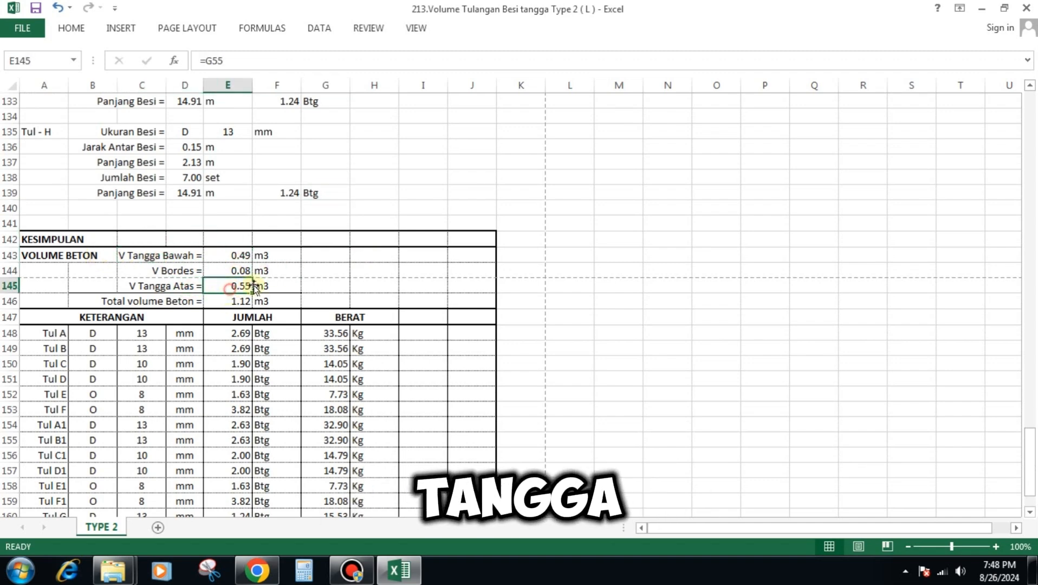
left_click(269, 286)
left_click(192, 302)
left_click(233, 301)
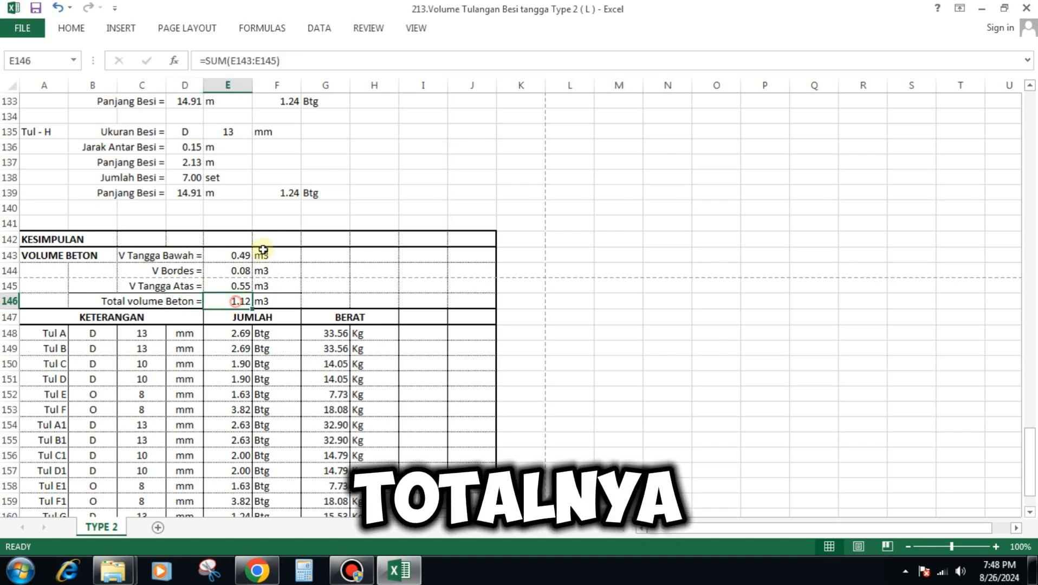
Step: Go through the reinforcement names in the KESIMPULAN table's KETERANGAN section, from Tul A to Tul H
scroll(252, 282, "down", 3)
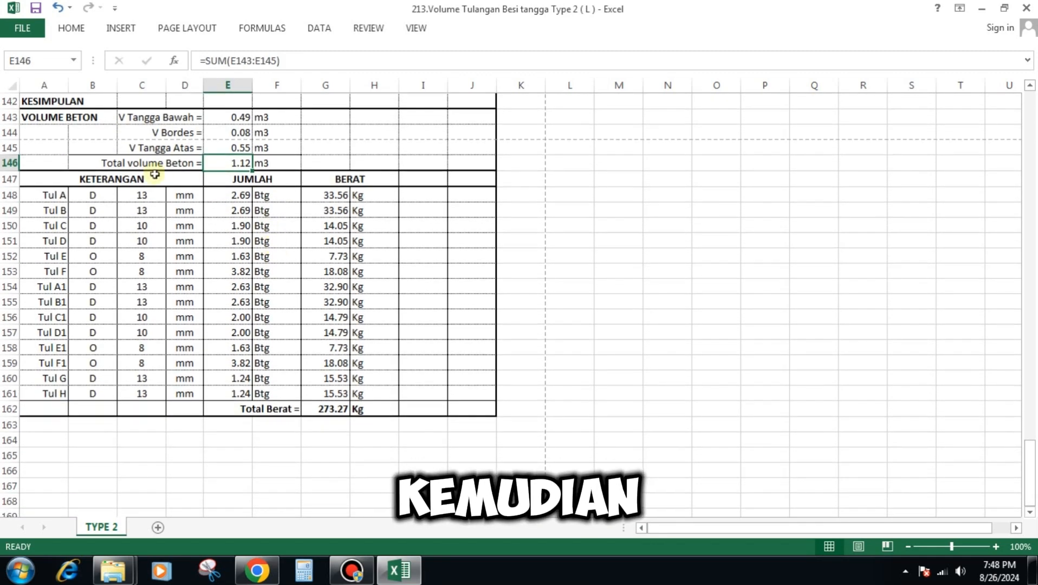
left_click(119, 181)
left_click(51, 195)
left_click(53, 211)
left_click(53, 225)
left_click(52, 241)
left_click(52, 256)
left_click(52, 271)
left_click(52, 287)
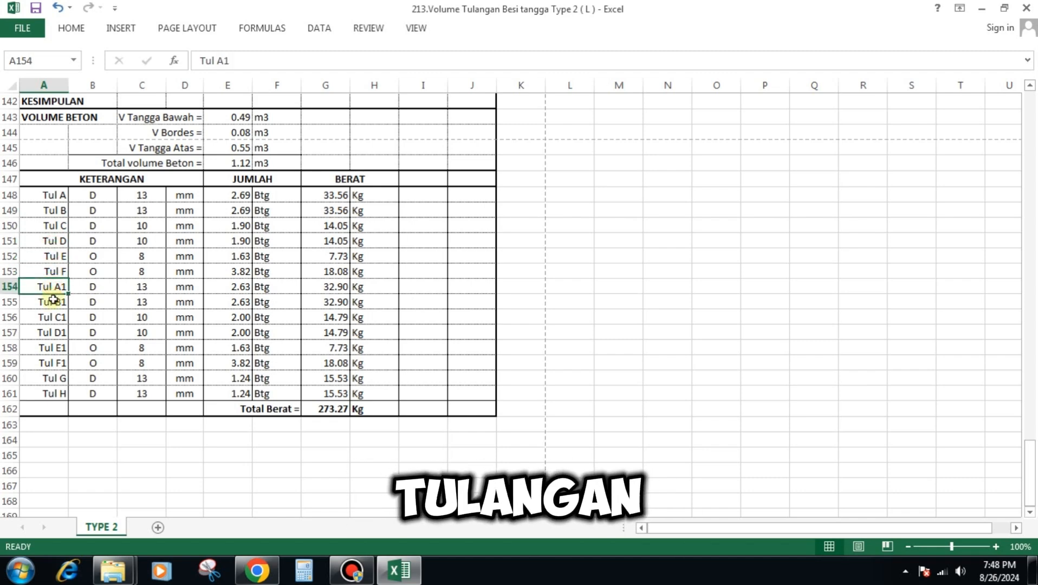
left_click(53, 302)
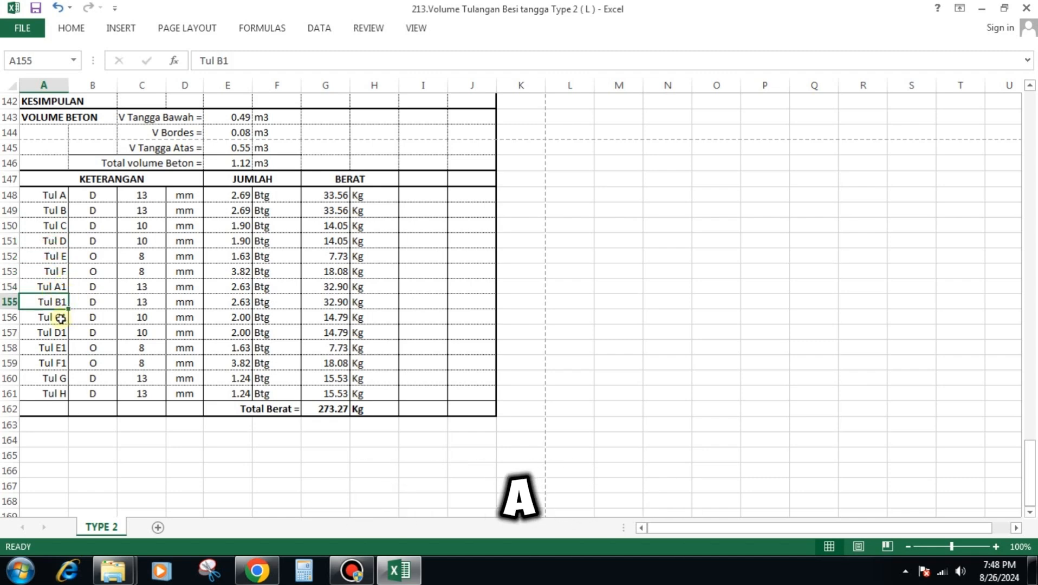
left_click(54, 321)
left_click(48, 336)
left_click(52, 348)
left_click(54, 363)
left_click(55, 379)
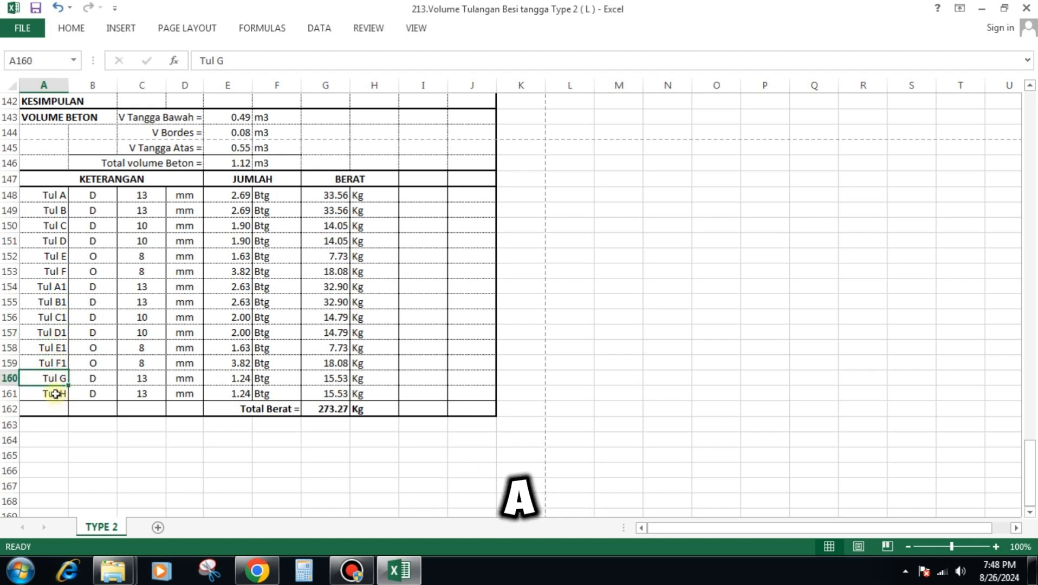
left_click(56, 395)
Step: Check the bar type code (D or O) of every reinforcement from Tul A to Tul H in the summary table
left_click(109, 196)
left_click(105, 212)
left_click(105, 226)
left_click(106, 242)
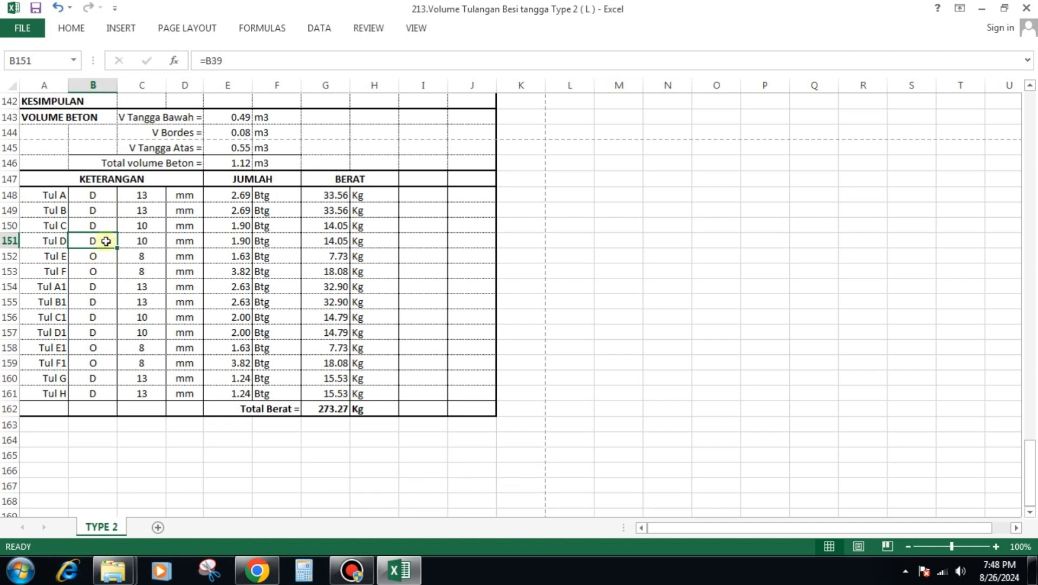
left_click(104, 256)
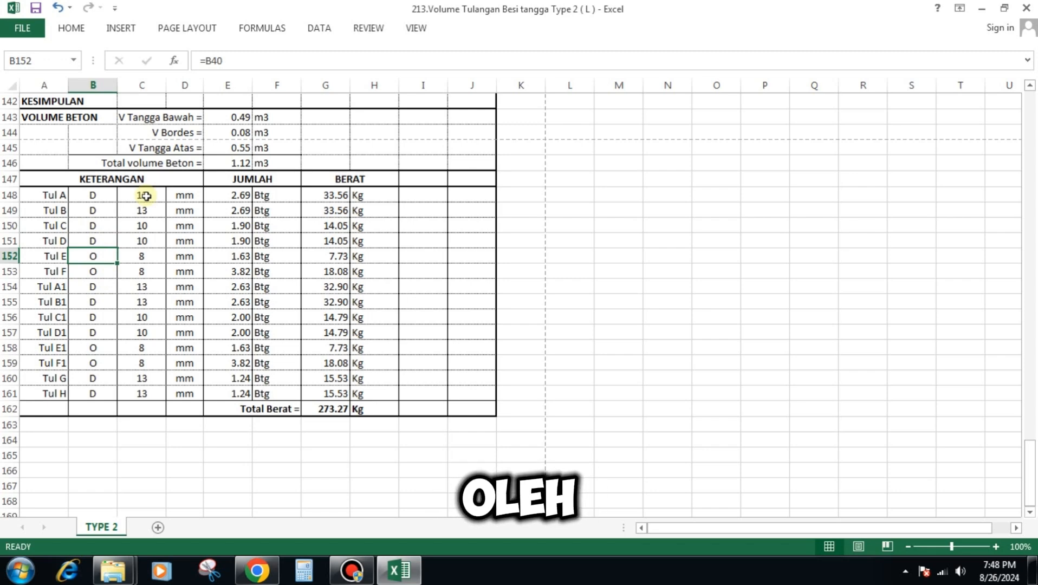
left_click(106, 272)
left_click(103, 287)
left_click(102, 302)
left_click(100, 318)
left_click(100, 333)
left_click(99, 348)
left_click(99, 363)
left_click(98, 379)
left_click(99, 394)
Step: Check the bar diameter in mm for each reinforcement from Tul A to Tul H in the summary table
left_click(156, 197)
left_click(154, 211)
left_click(152, 225)
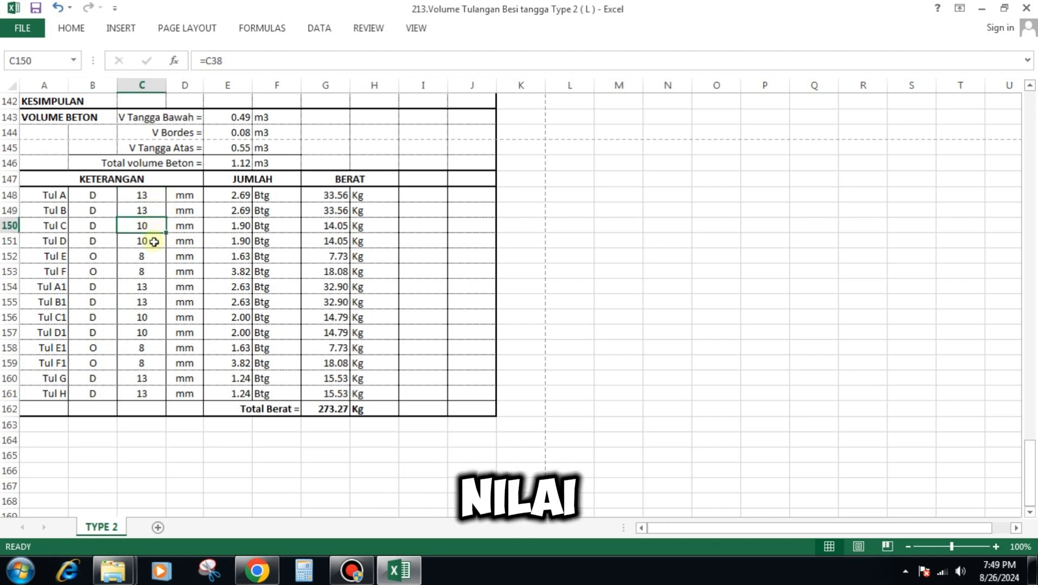
left_click(154, 241)
left_click(150, 258)
left_click(149, 272)
left_click(152, 287)
left_click(153, 301)
left_click(153, 317)
left_click(153, 331)
left_click(154, 348)
left_click(154, 364)
left_click(154, 378)
left_click(154, 393)
Step: Review the JUMLAH bar quantities for each reinforcement from Tul A to Tul H
left_click(239, 192)
left_click(263, 194)
left_click(242, 209)
left_click(267, 210)
left_click(240, 225)
left_click(239, 242)
left_click(237, 258)
left_click(238, 272)
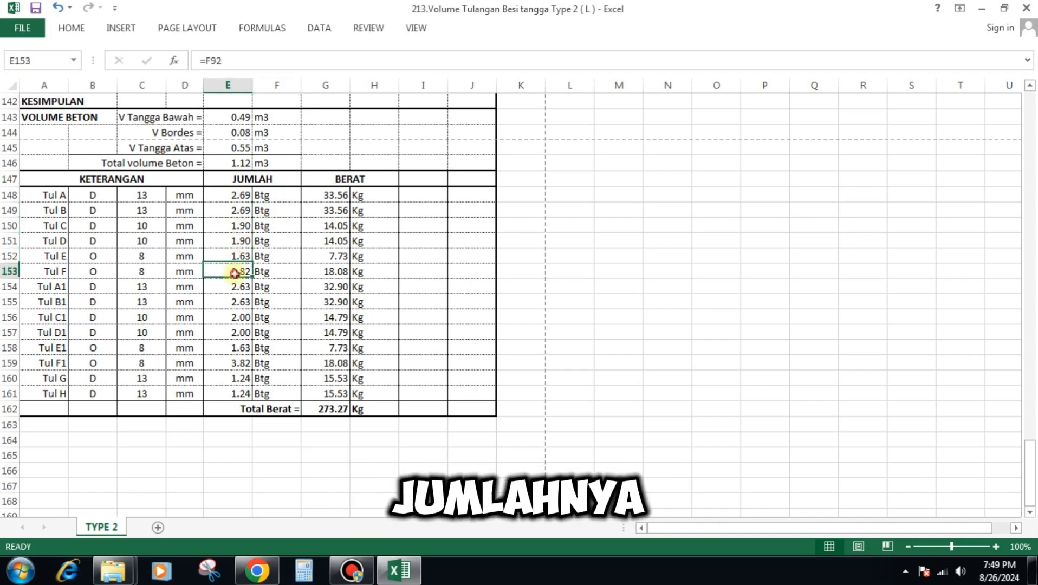
left_click(238, 288)
left_click(238, 304)
left_click(239, 319)
left_click(238, 333)
left_click(237, 350)
left_click(238, 364)
left_click(239, 379)
left_click(239, 394)
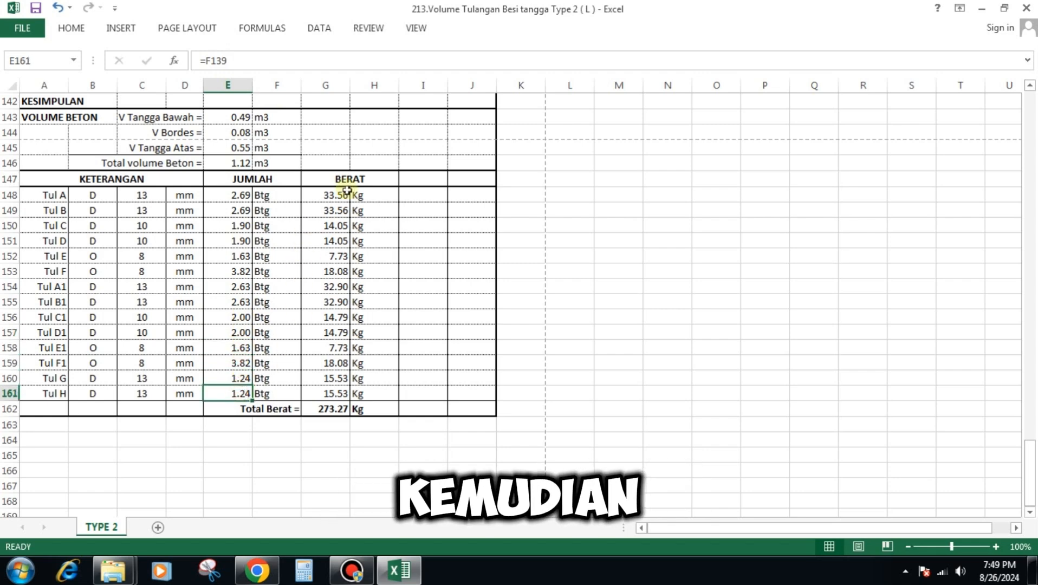
Step: Review the BERAT weight in kg for each reinforcement from Tul A to Tul H, plus the Total Berat
left_click(345, 195)
left_click(340, 211)
left_click(337, 226)
left_click(340, 241)
left_click(341, 257)
left_click(341, 271)
left_click(342, 287)
left_click(340, 302)
left_click(339, 317)
left_click(340, 332)
left_click(340, 348)
left_click(339, 363)
left_click(337, 378)
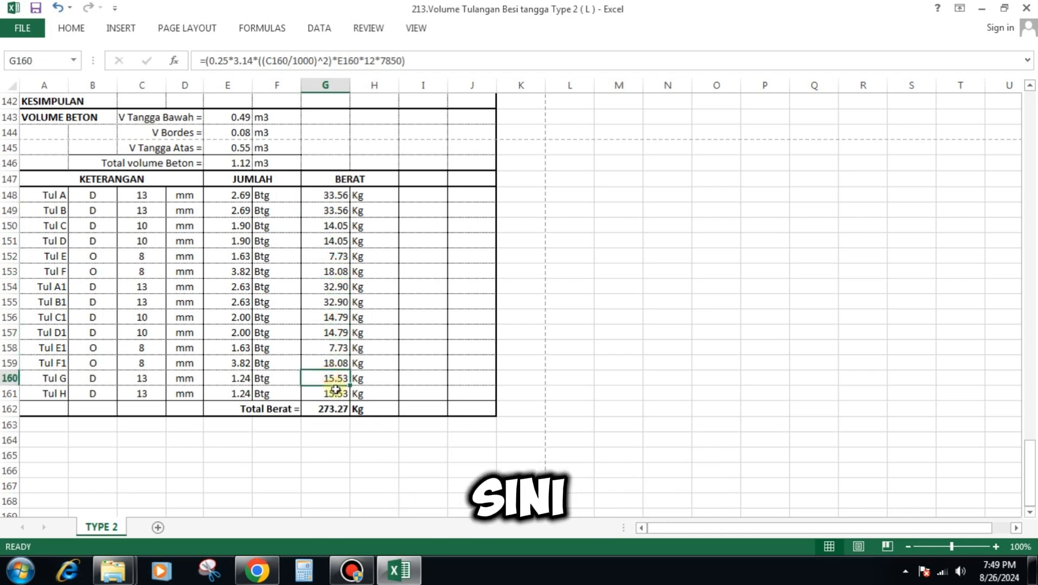
left_click(337, 393)
left_click(341, 409)
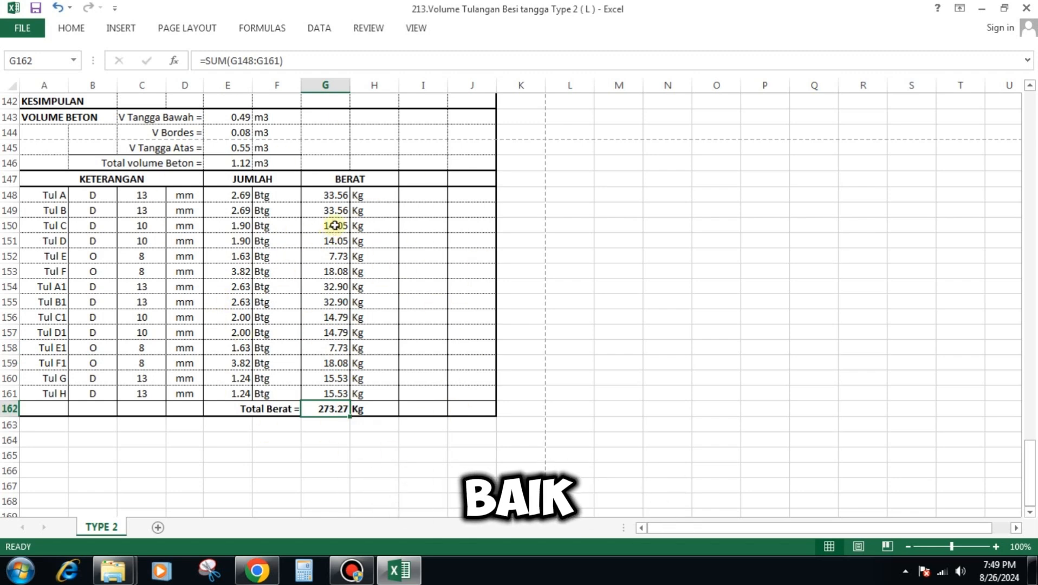
Step: Return to the L-type staircase drawing at the beginning of the worksheet
scroll(401, 266, "up", 20)
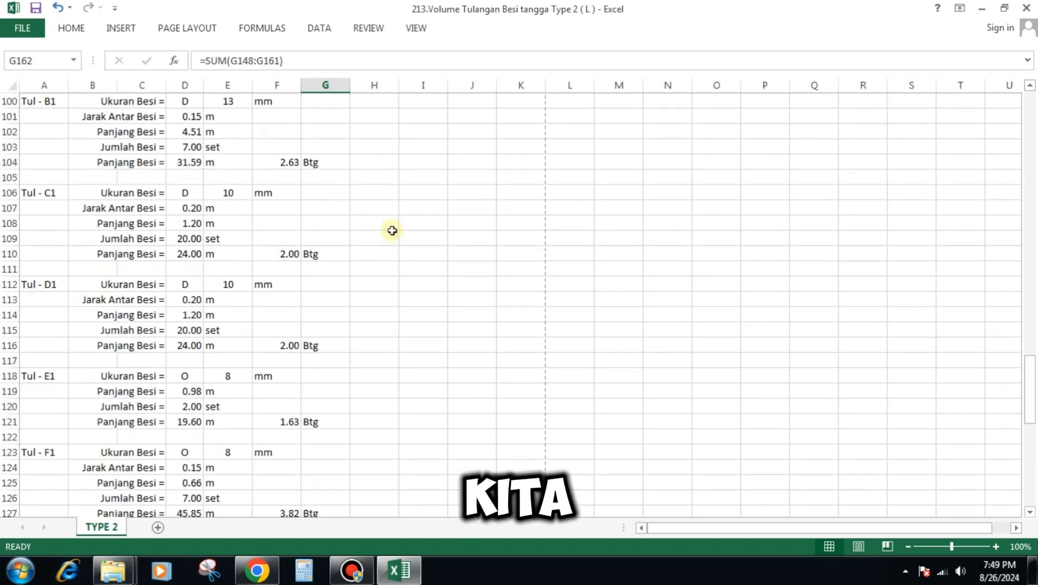
scroll(405, 209, "up", 20)
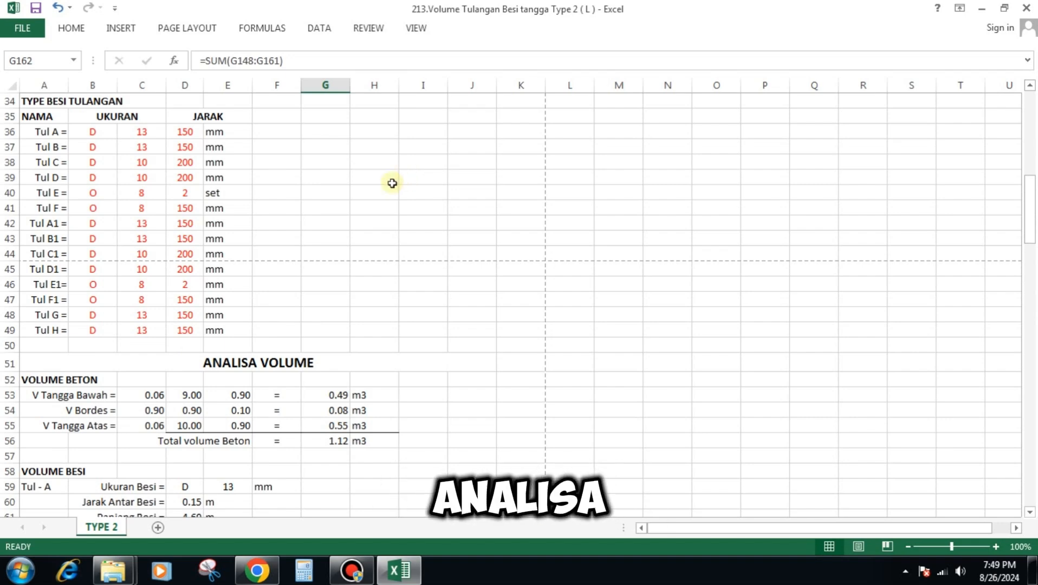
scroll(407, 185, "up", 6)
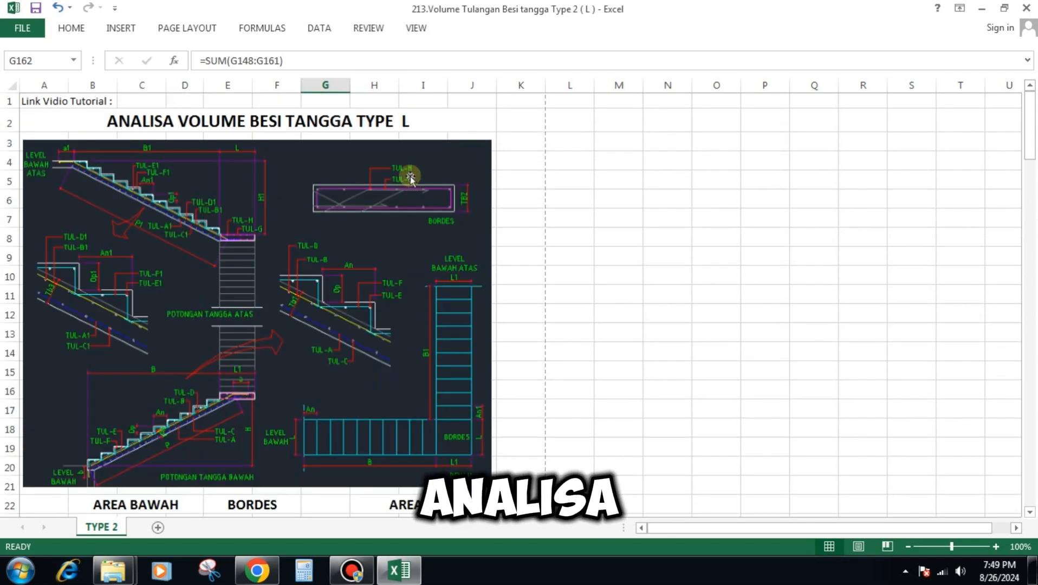